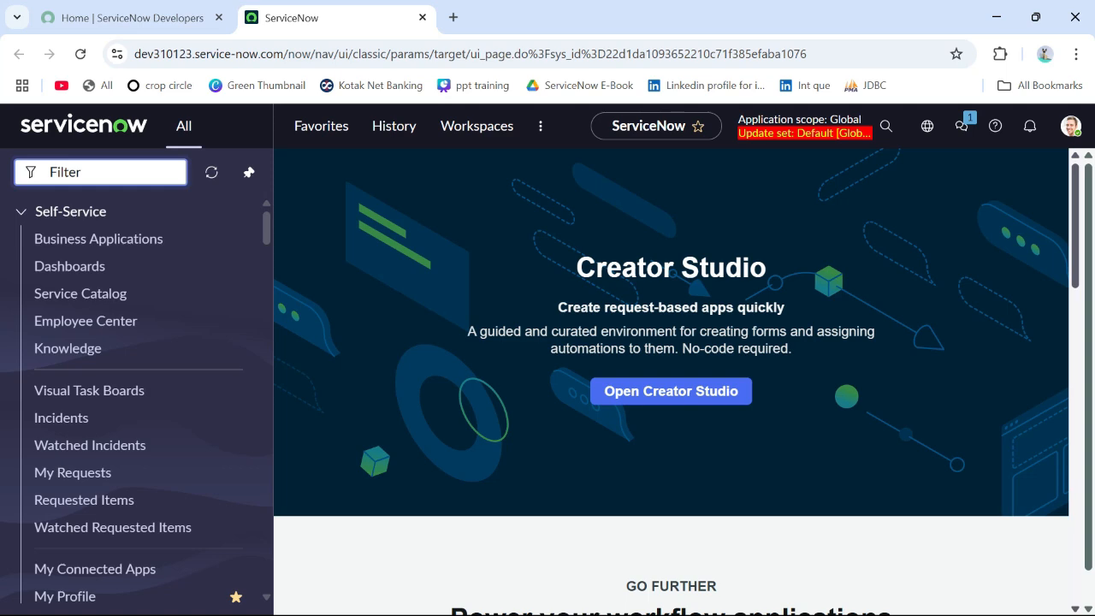
Step: Switch to the browser window with the FreeSQLdatabase account page and log out of the account
key("alt+Tab")
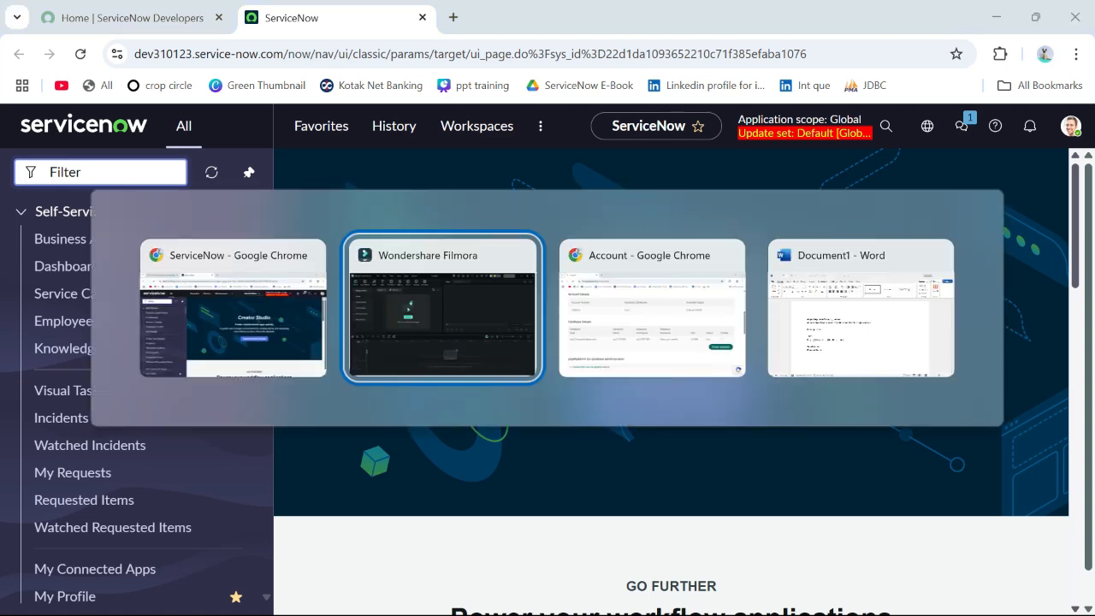
key("alt+Tab")
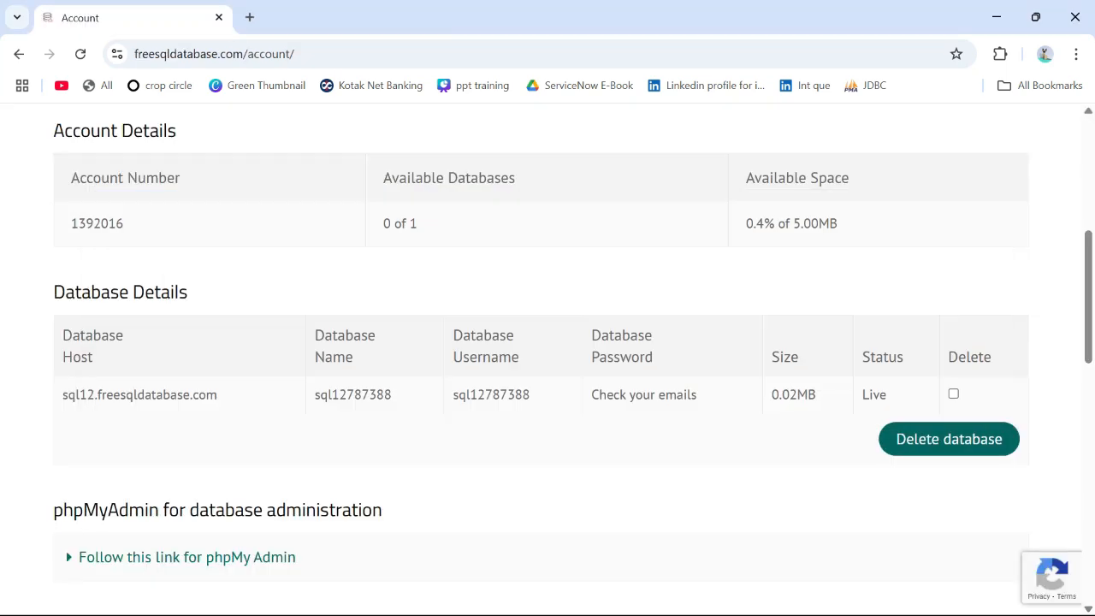
scroll(548, 360, "up", 5)
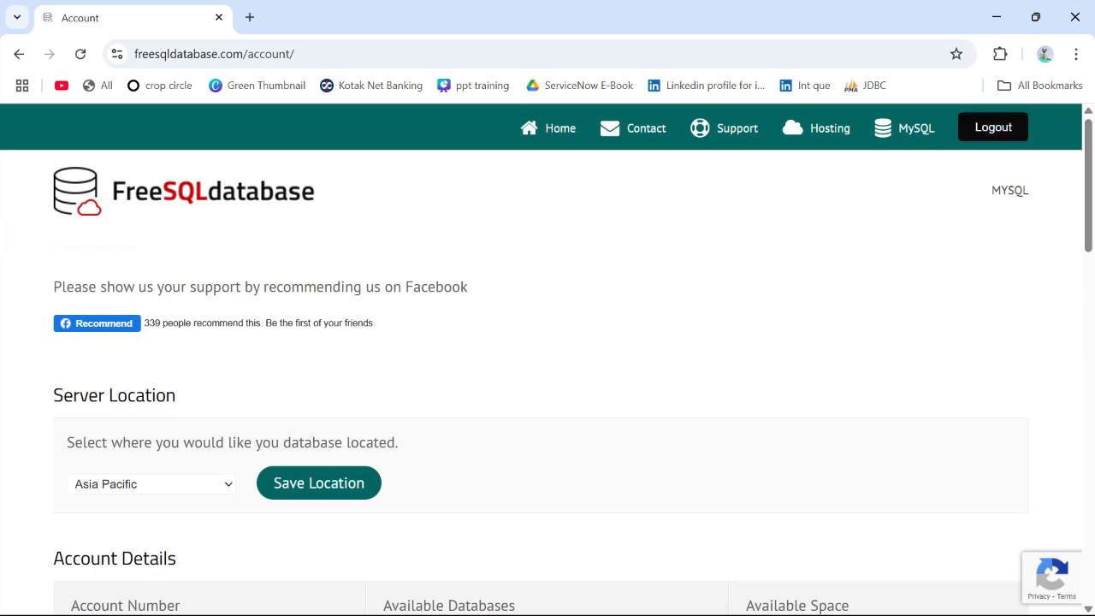
left_click(993, 128)
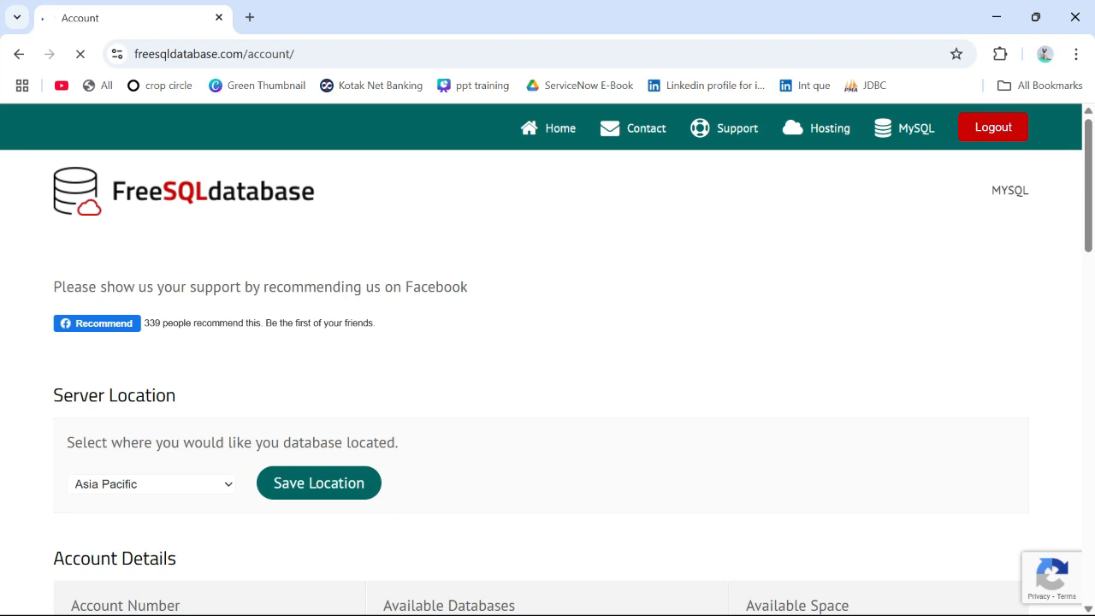
left_click(514, 54)
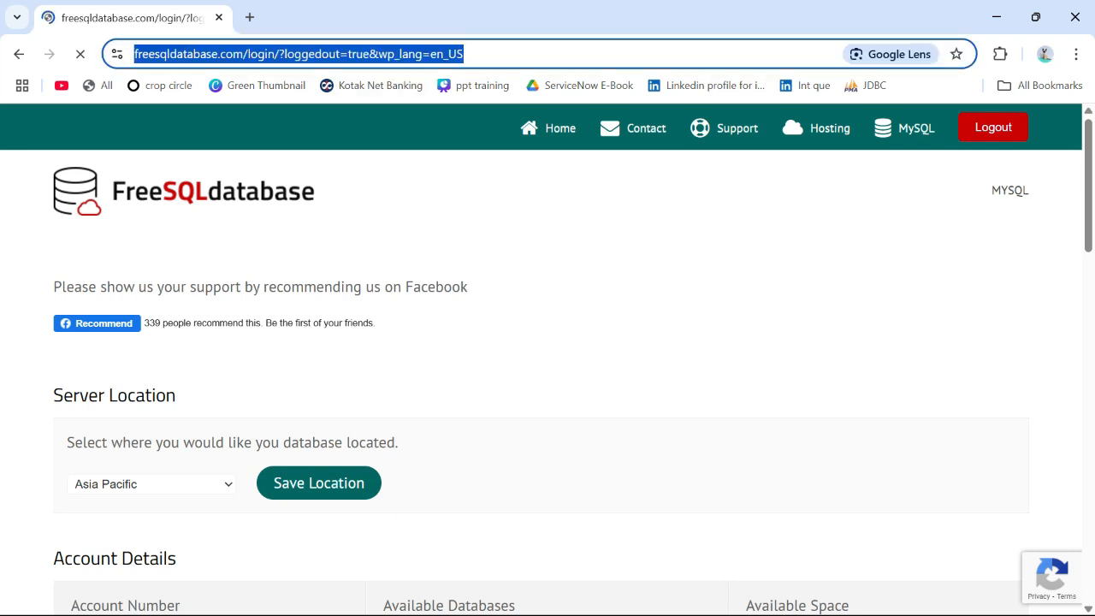
left_click(547, 197)
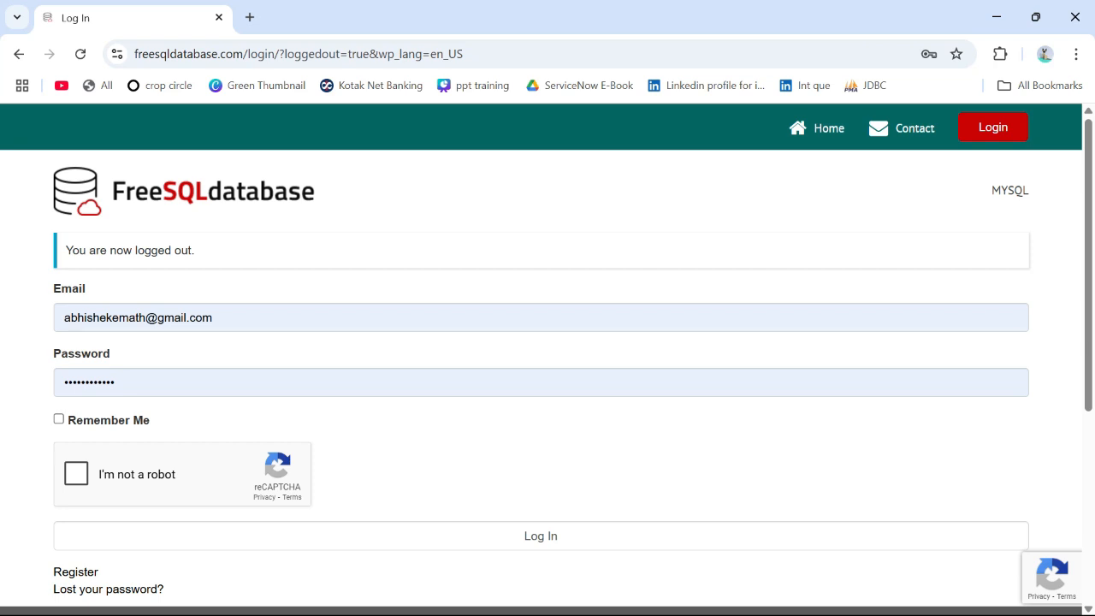
Step: Log in to FreeSQLdatabase with the prefilled credentials, enabling Remember Me and completing the robot check
left_click(59, 419)
left_click(76, 474)
left_click(540, 537)
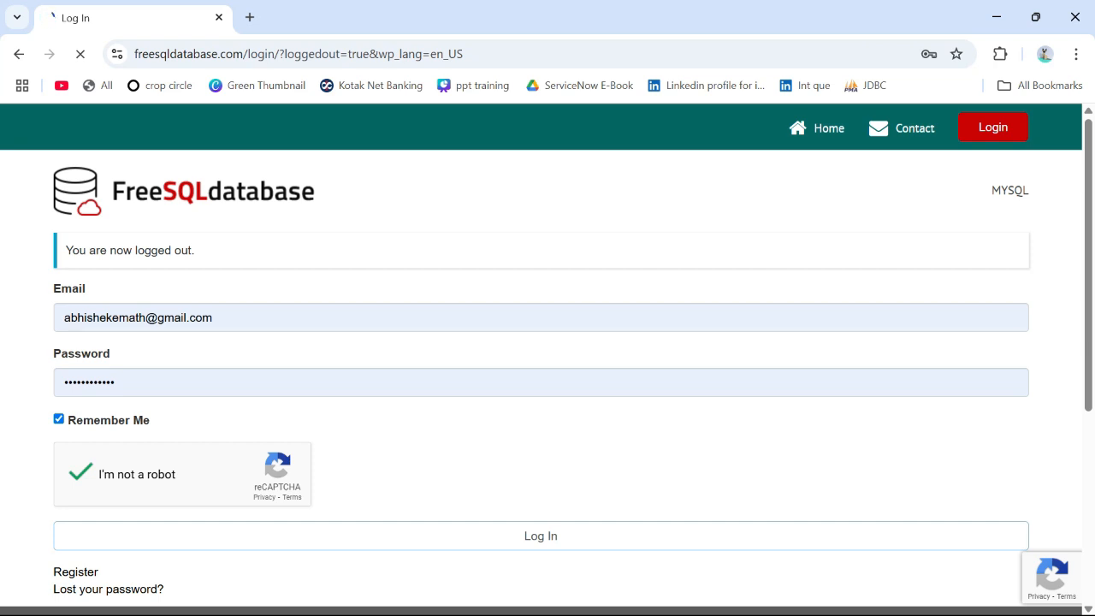
Step: Highlight the host in the account's Database Details and follow the link to phpMyAdmin
scroll(548, 359, "down", 4)
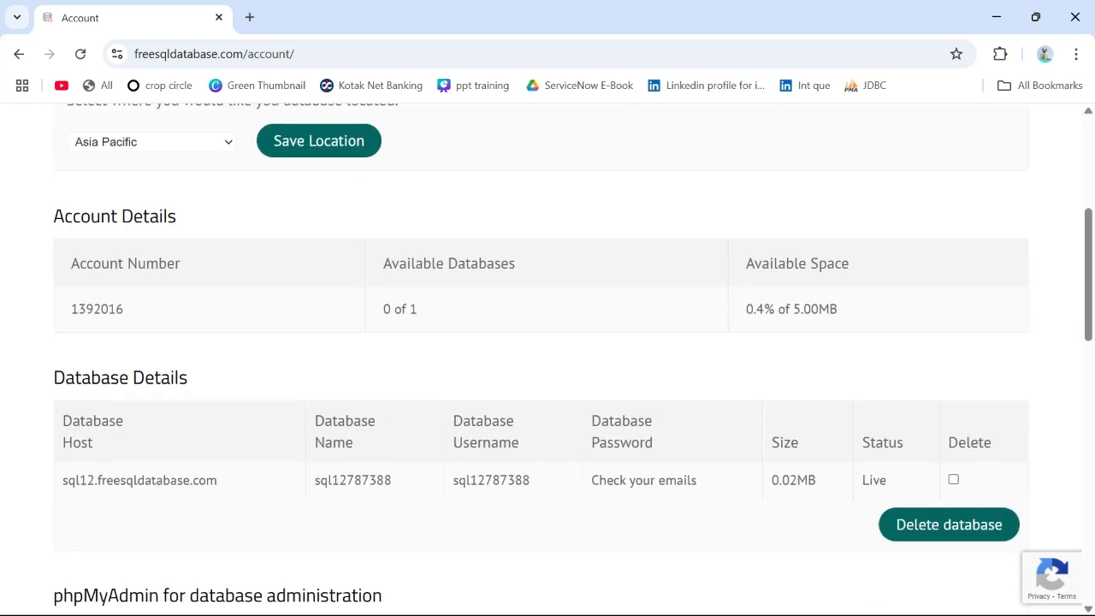
left_click_drag(219, 480, 61, 480)
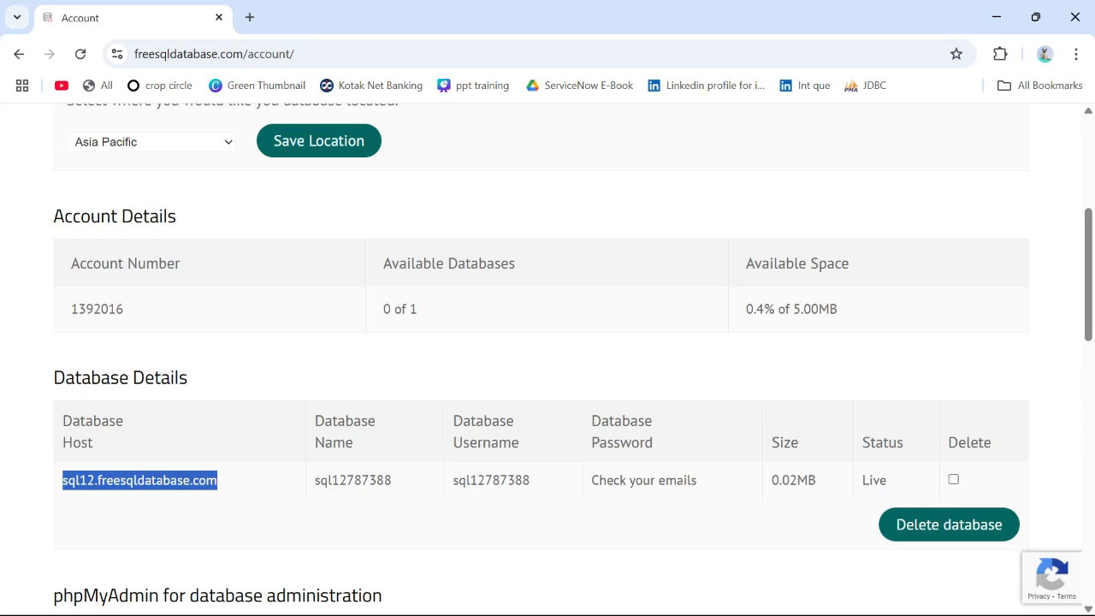
left_click(224, 501)
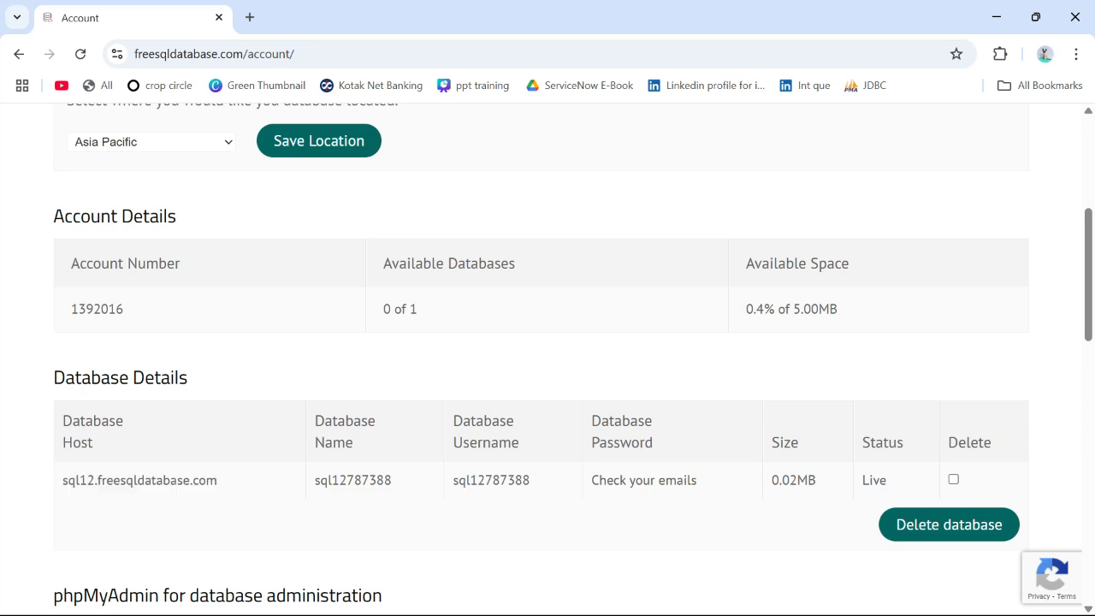
scroll(548, 359, "down", 2)
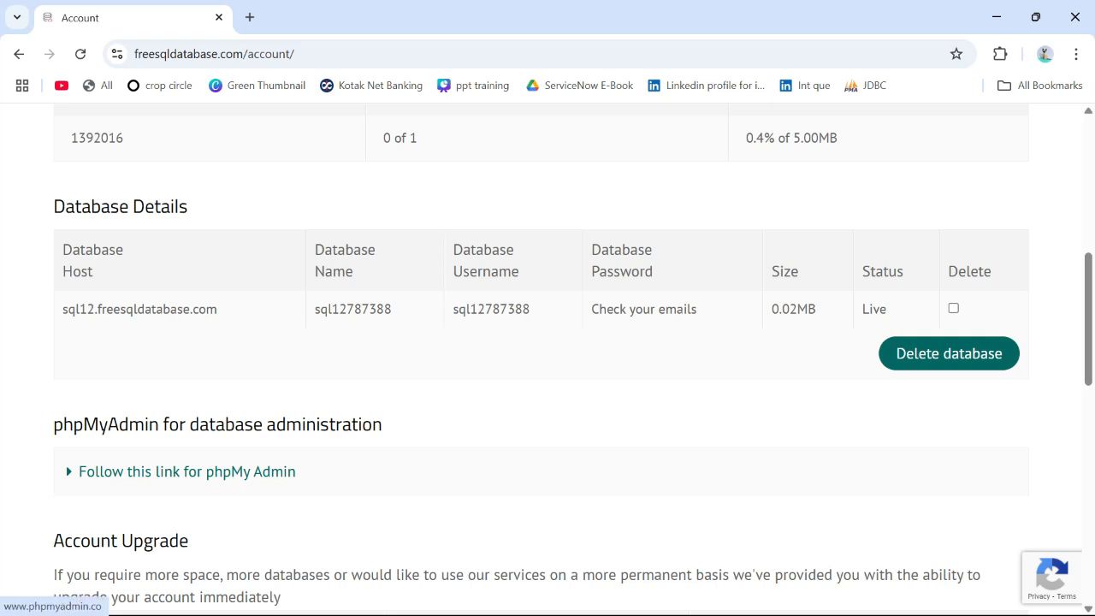
left_click(187, 472, "ctrl")
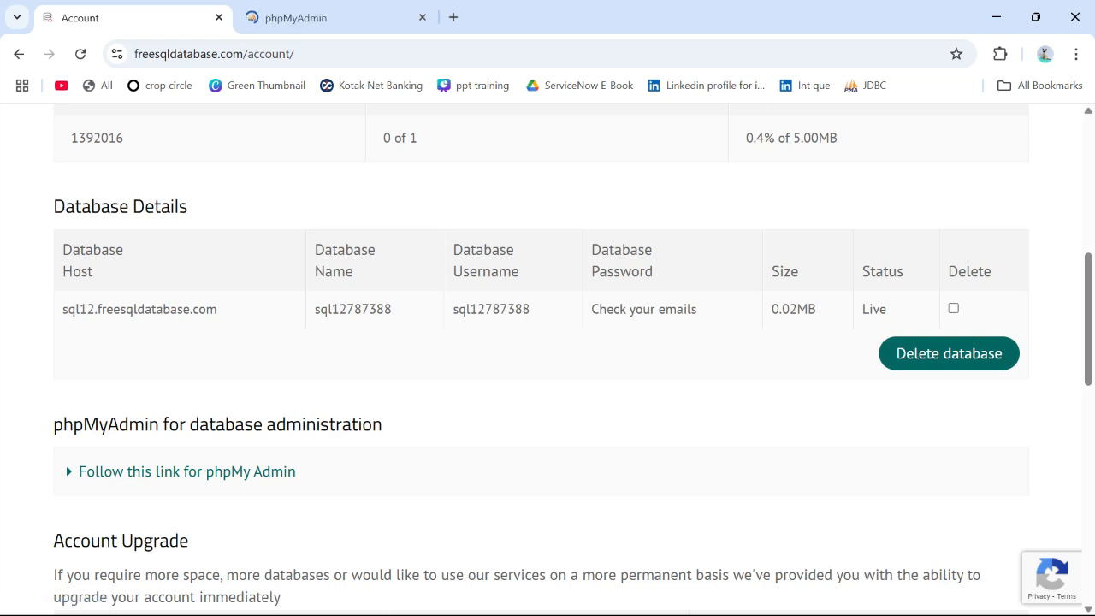
Step: Examine the database host, name and username on the account page against the fields of the phpMyAdmin login form
left_click_drag(63, 309, 530, 310)
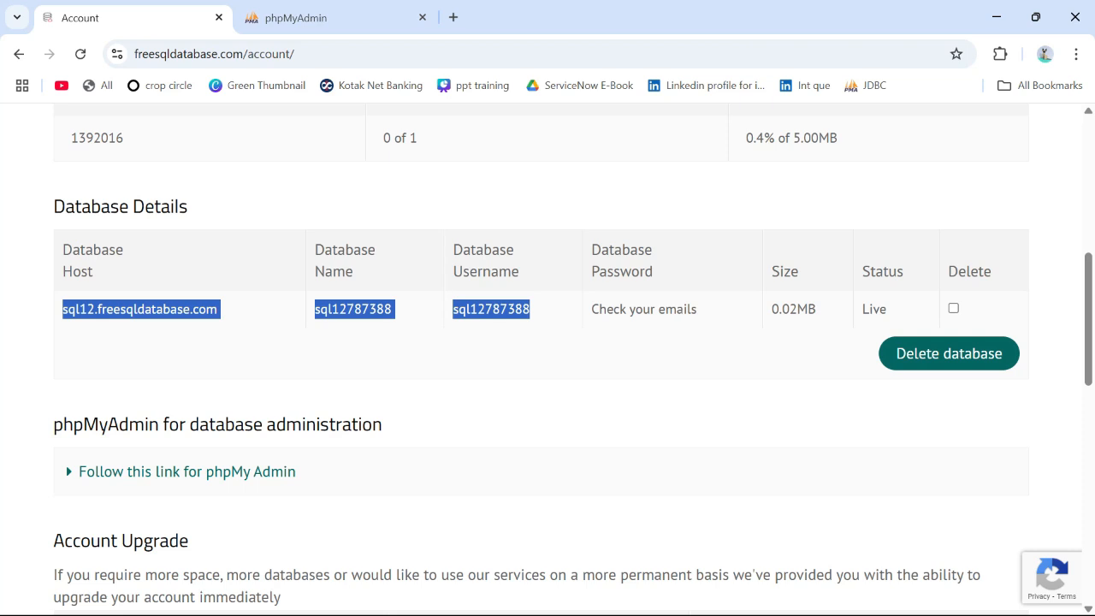
left_click(295, 18)
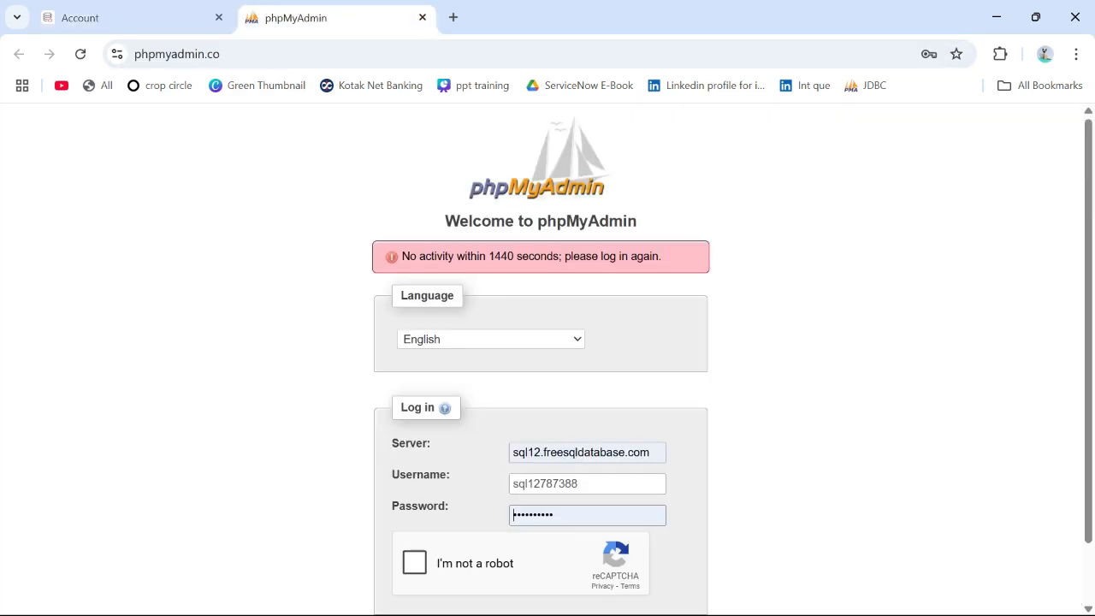
scroll(547, 359, "down", 1)
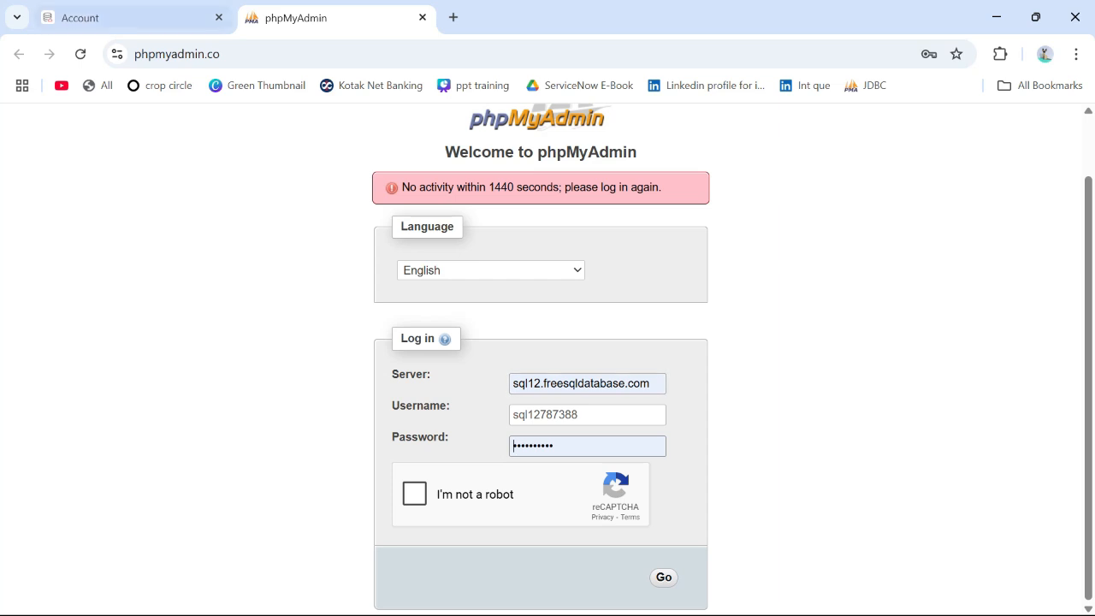
left_click(129, 18)
left_click(226, 310)
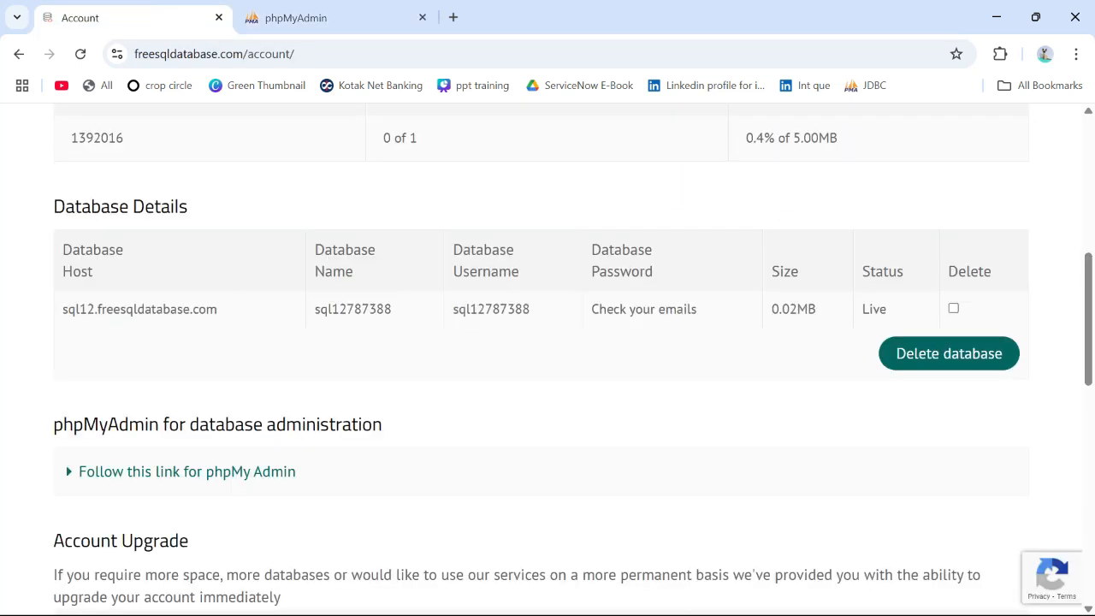
left_click_drag(219, 310, 62, 309)
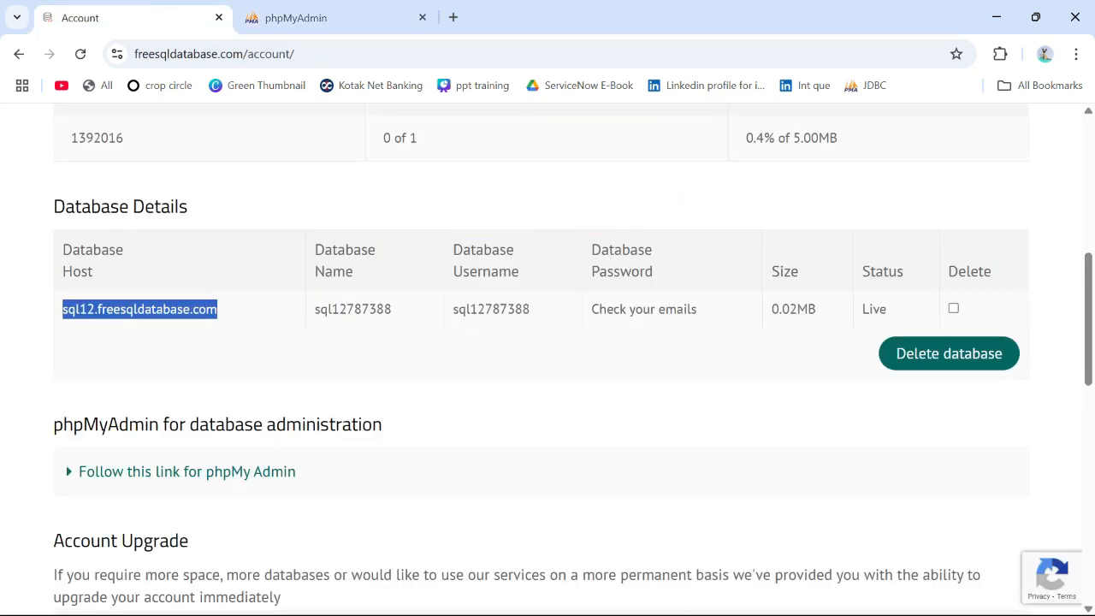
left_click_drag(393, 309, 314, 309)
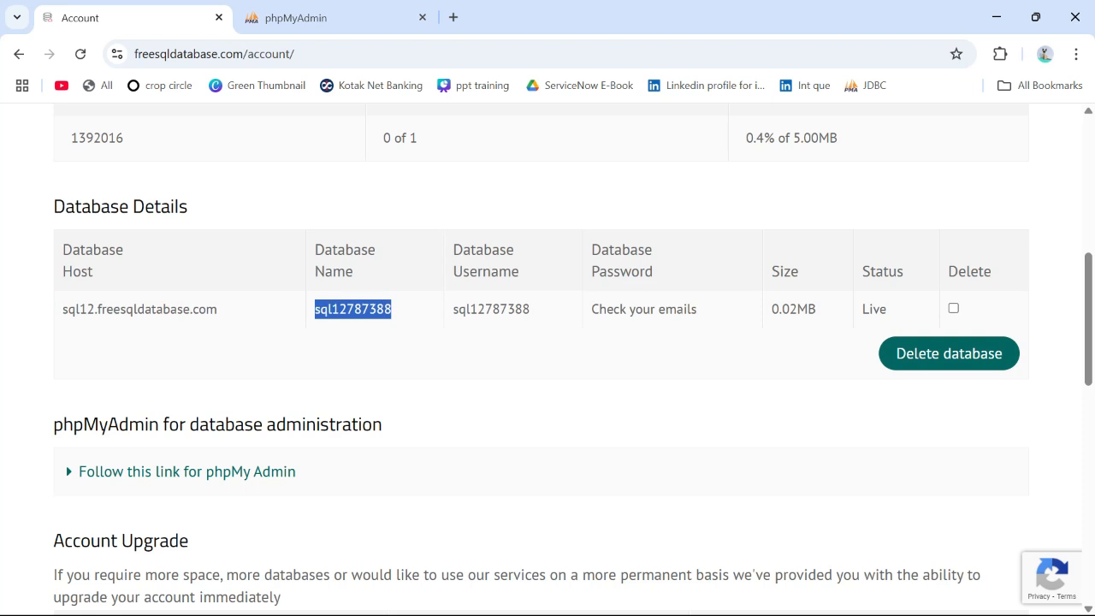
Step: Log in to phpMyAdmin on server sql12.freesqldatabase.com with the prefilled credentials after completing the robot check
left_click(295, 17)
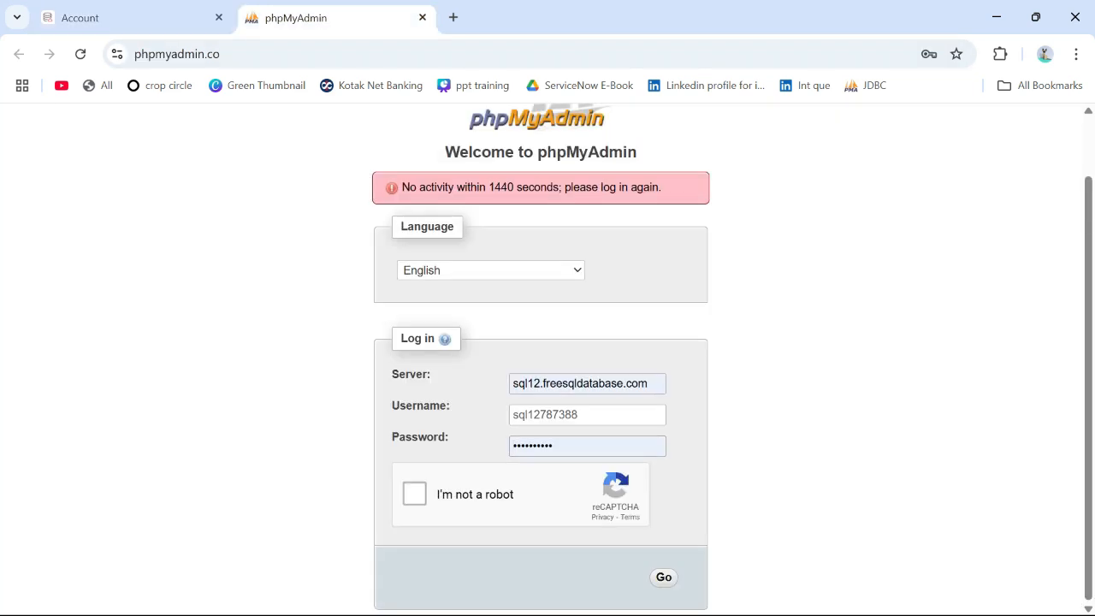
left_click(415, 493)
left_click(663, 577)
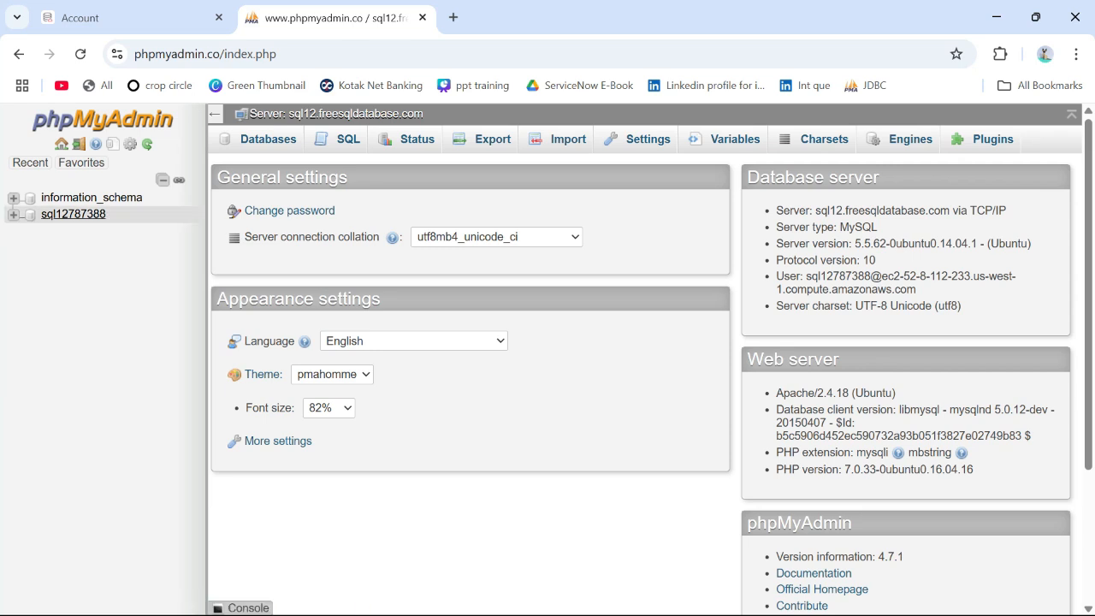
Step: Open the account's database in phpMyAdmin and examine the rows of its Products table
left_click(73, 214)
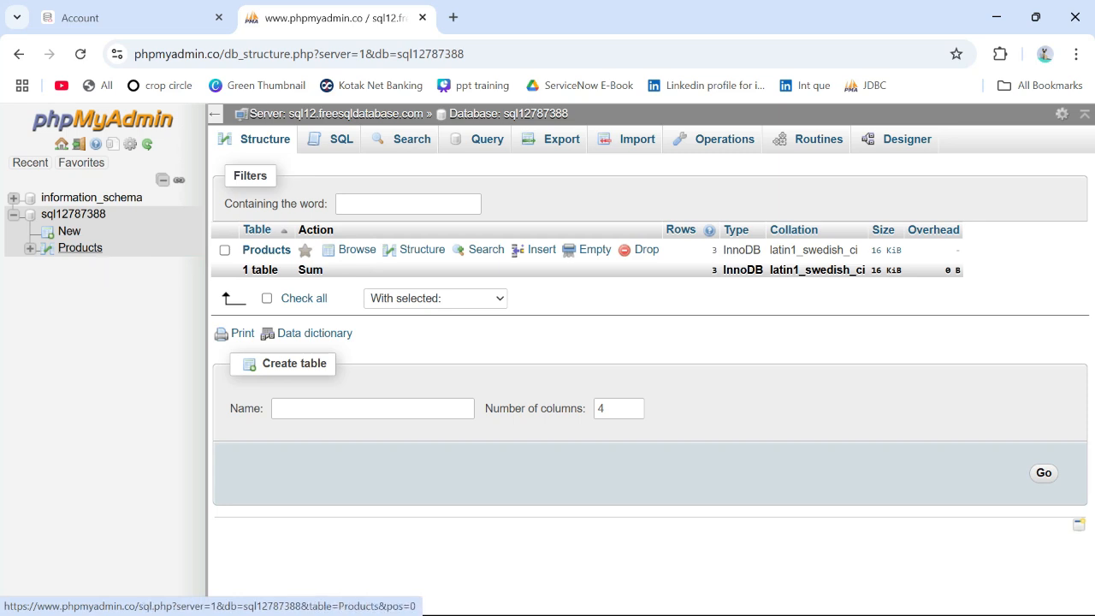
left_click(79, 247)
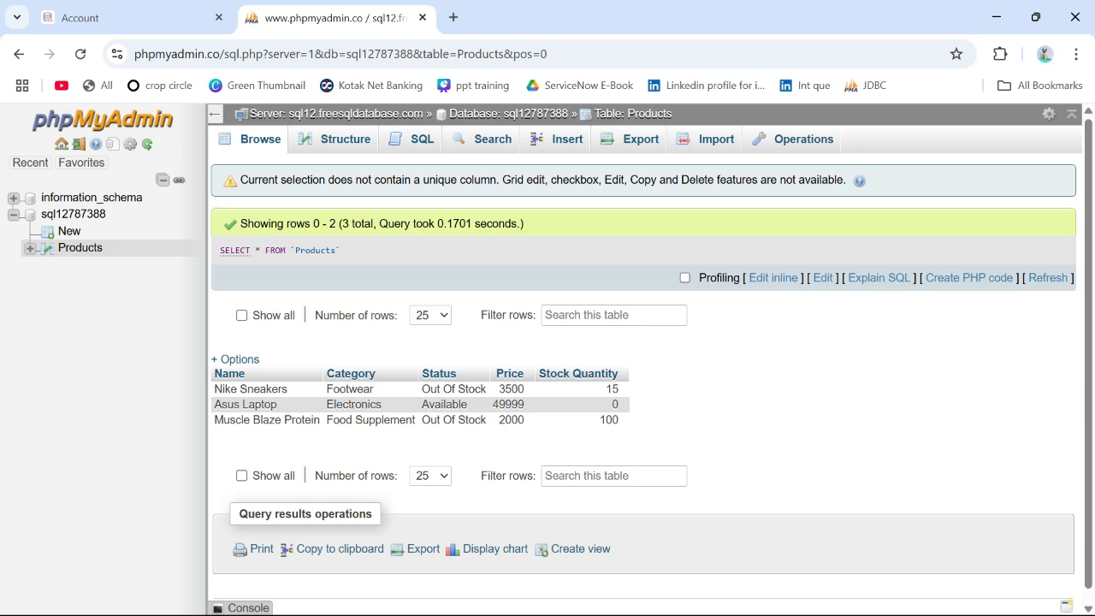
scroll(385, 380, "down", 1)
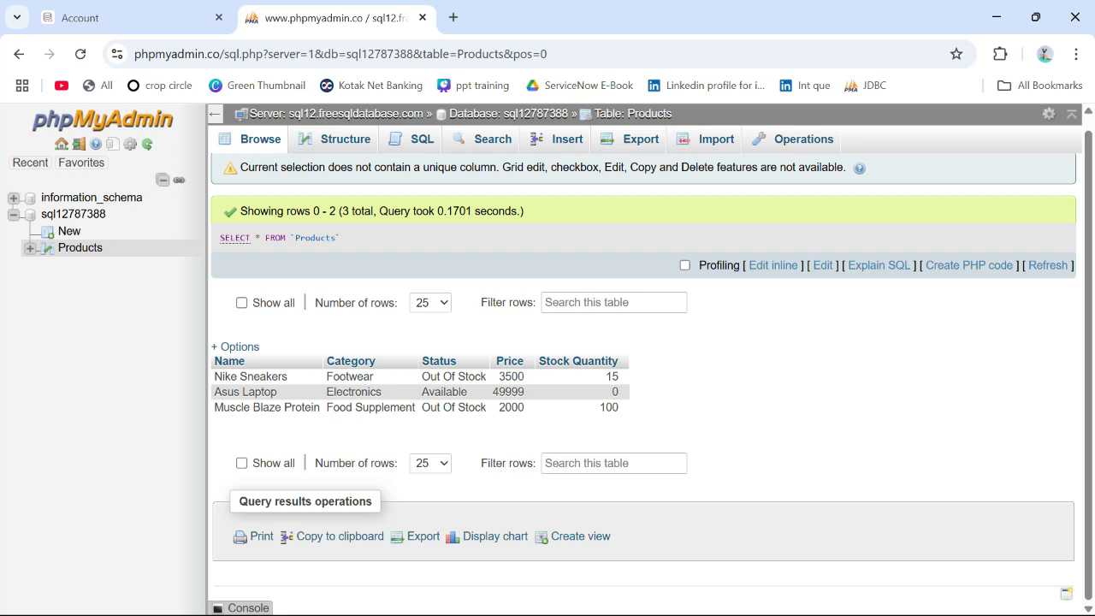
Step: Switch to ServiceNow, search for "data source" and open the System Import Sets Data Sources list in a separate tab
key("alt+Tab")
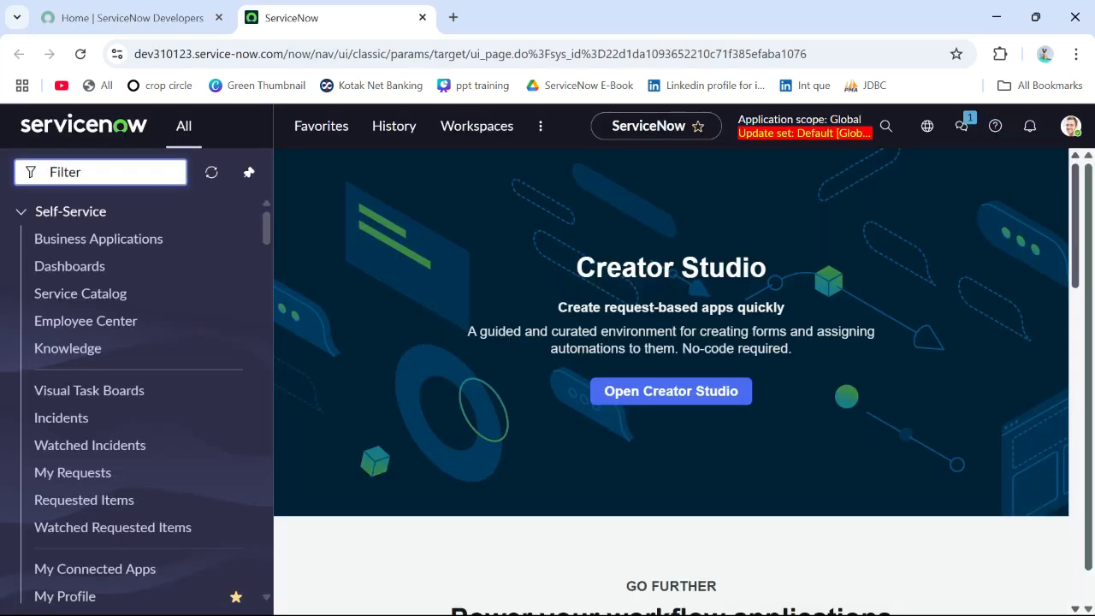
type("data")
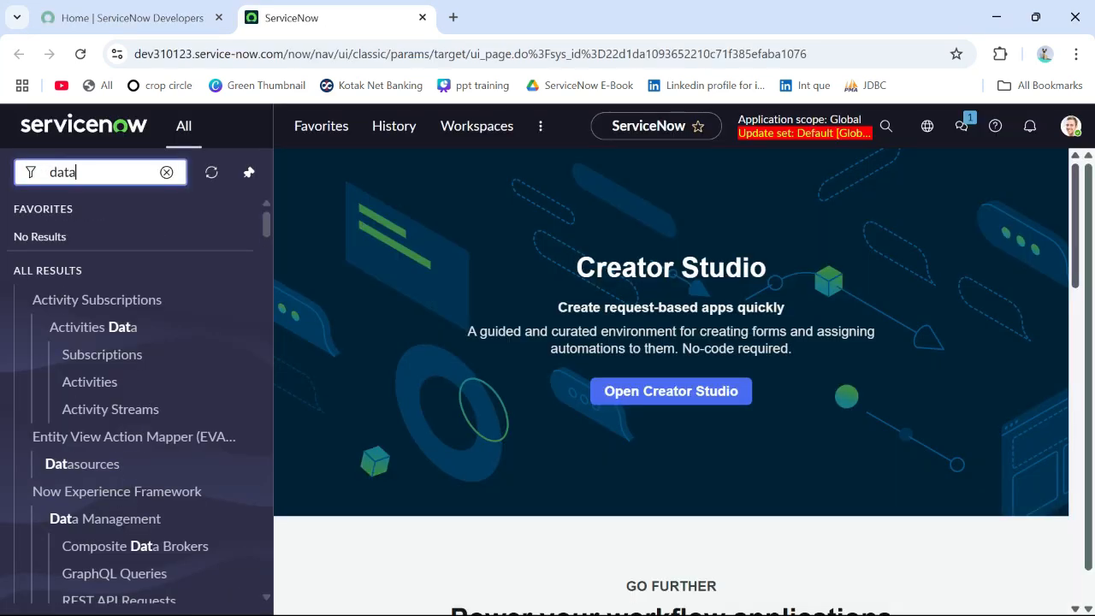
type(" source")
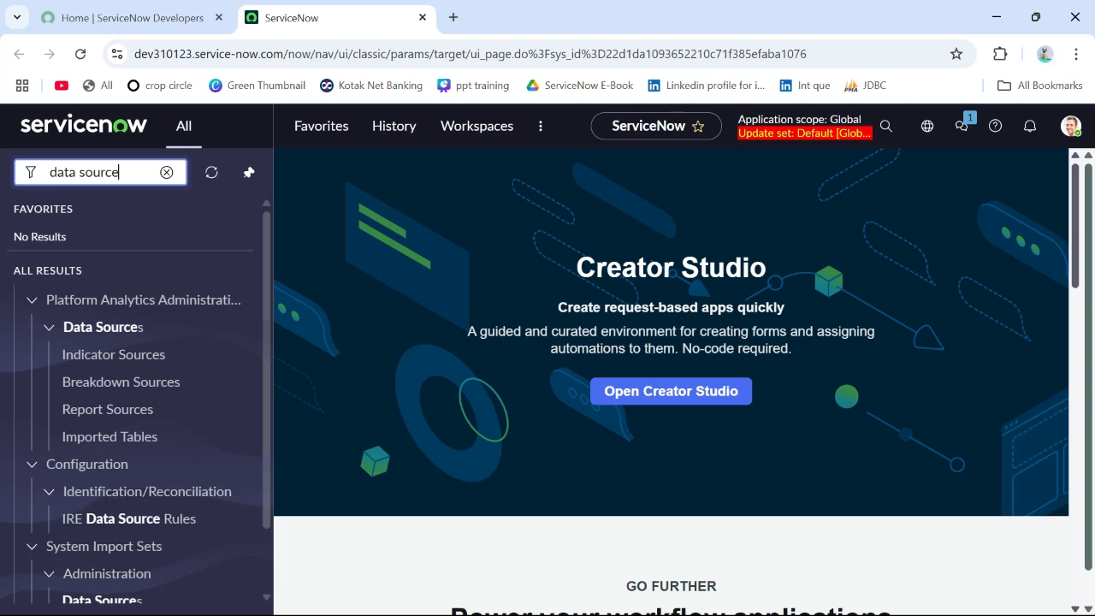
scroll(129, 360, "down", 1)
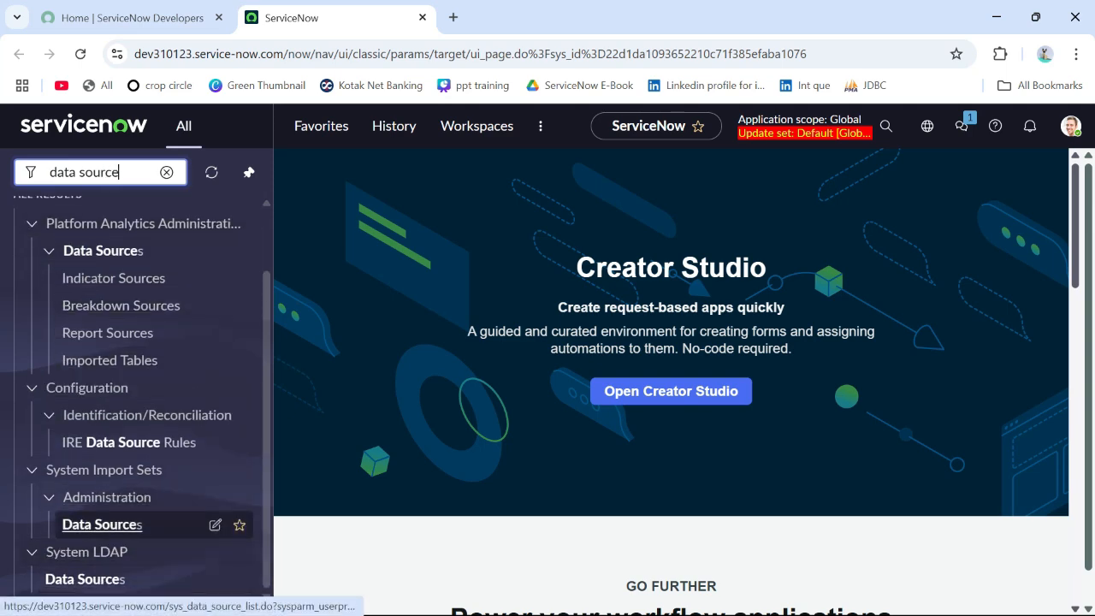
middle_click(101, 524)
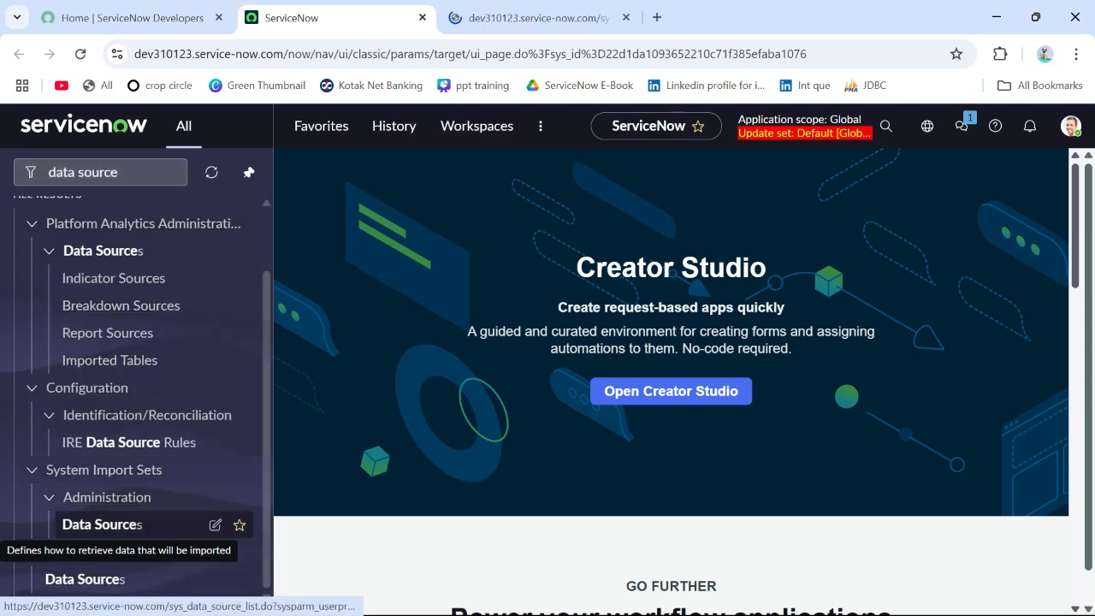
left_click(531, 18)
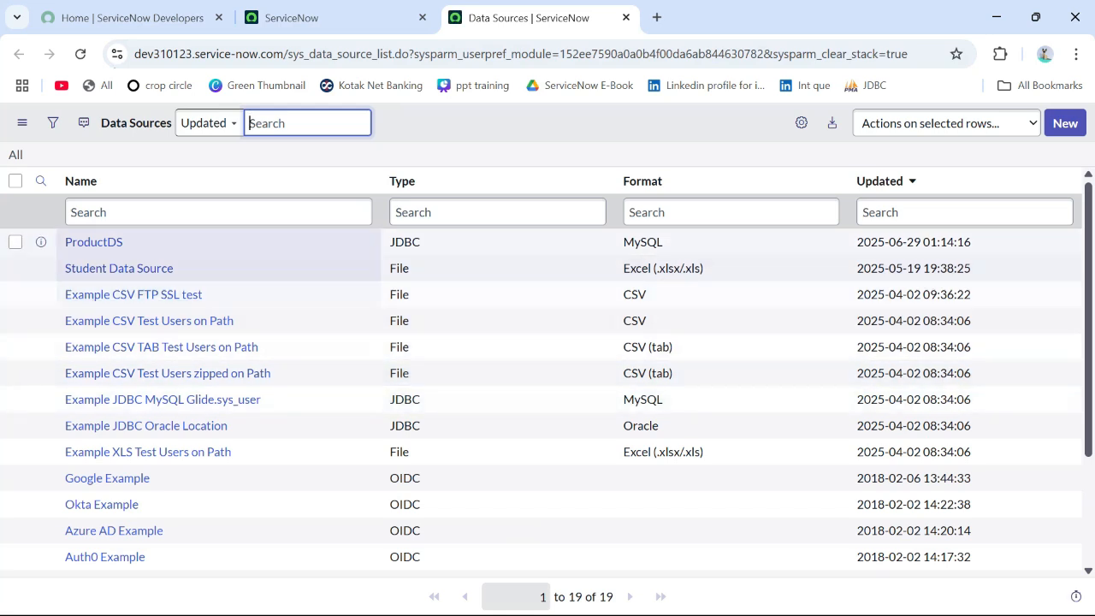
Step: Copy the name ProductDS from the Data Sources list and duplicate the list's browser tab
left_click_drag(126, 242, 66, 242)
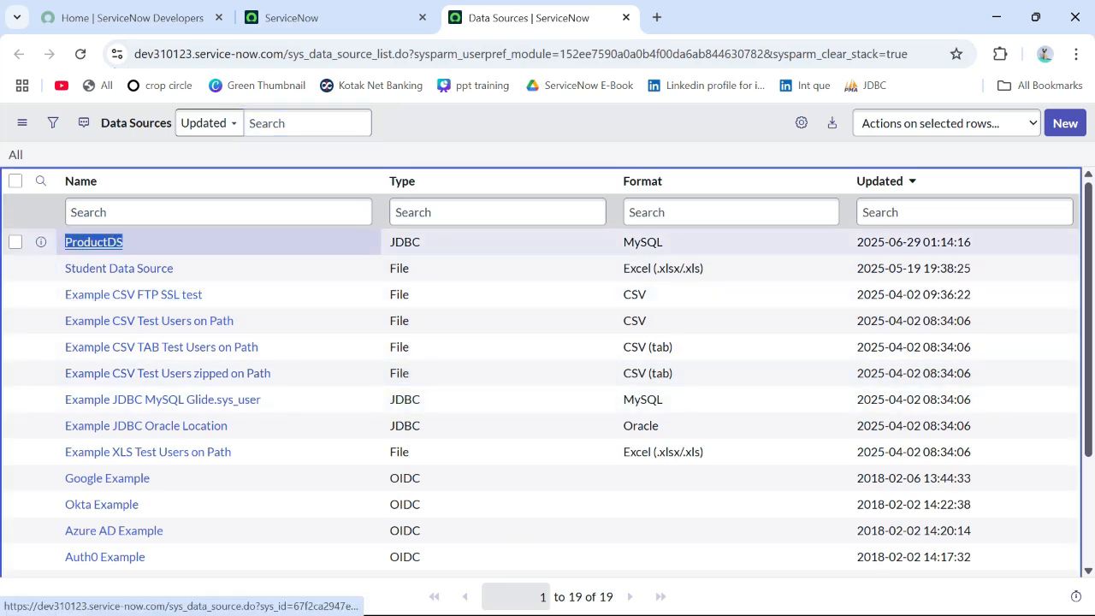
key("ctrl+c")
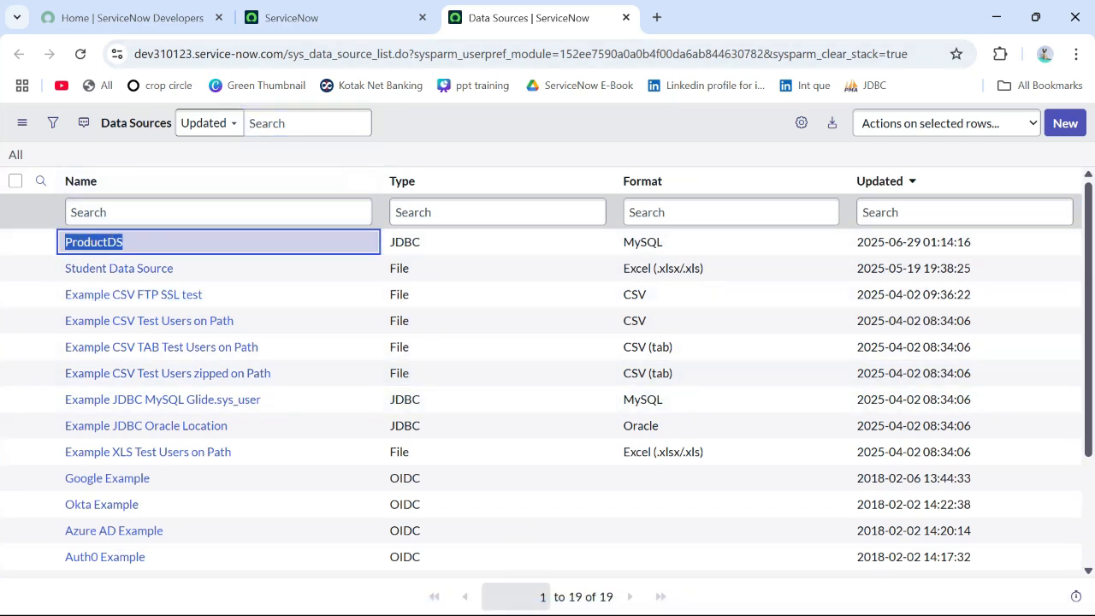
right_click(514, 24)
left_click(564, 180)
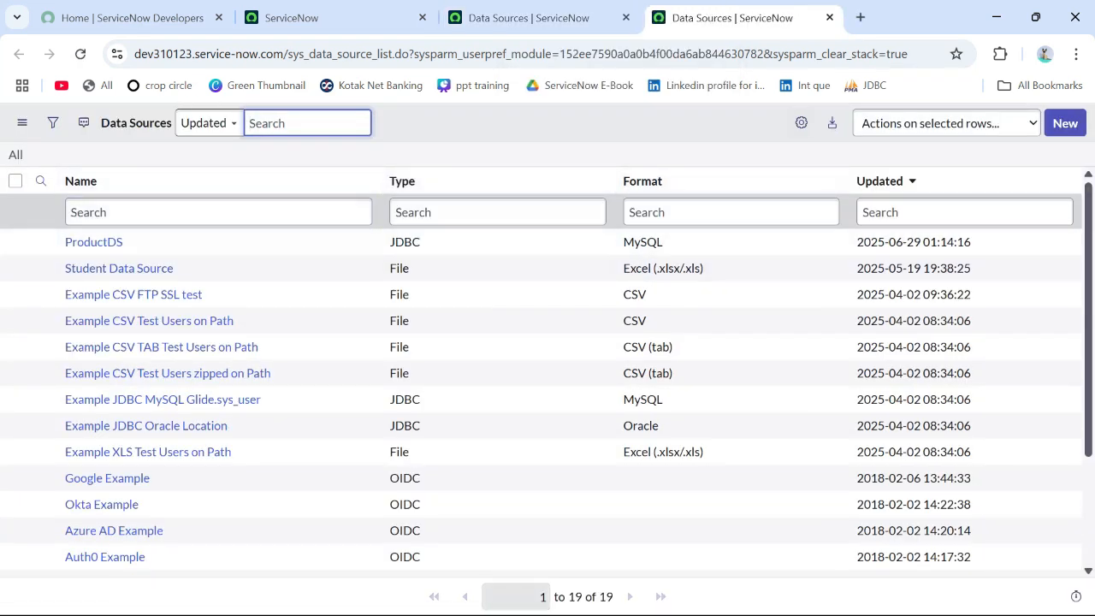
Step: Start a new data source record named Demo with import set table label Test and type JDBC
left_click(1065, 123)
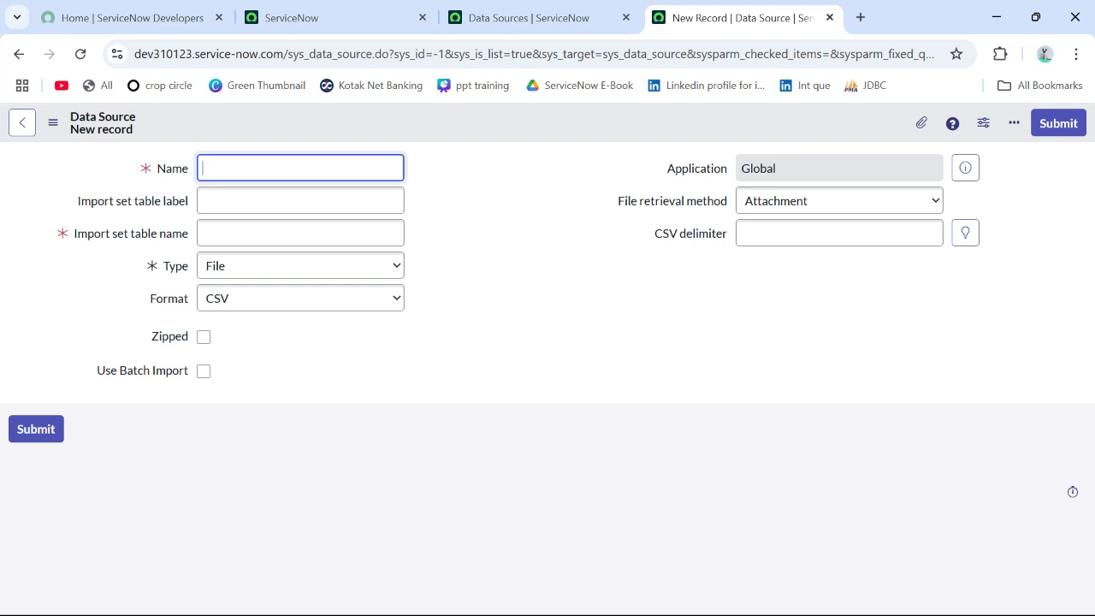
type("Demo")
key("Tab")
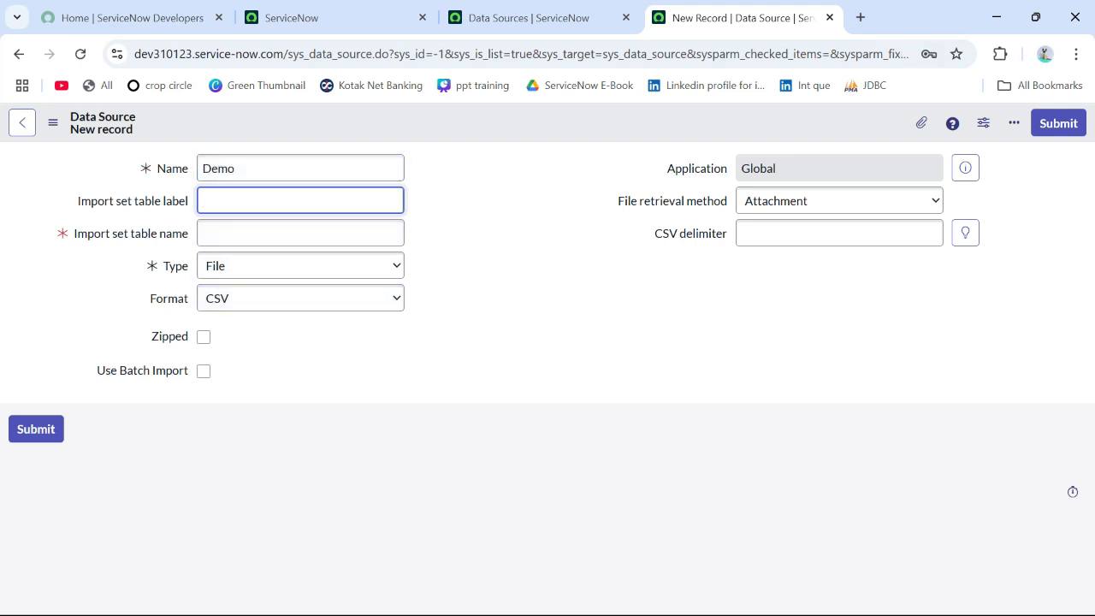
left_click_drag(77, 201, 188, 201)
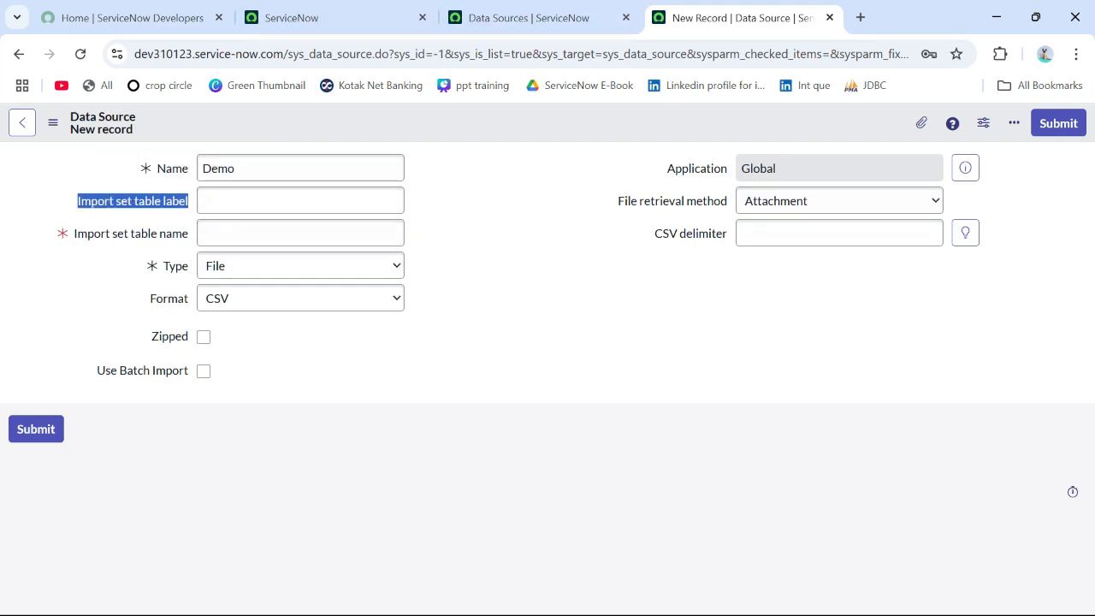
left_click(300, 200)
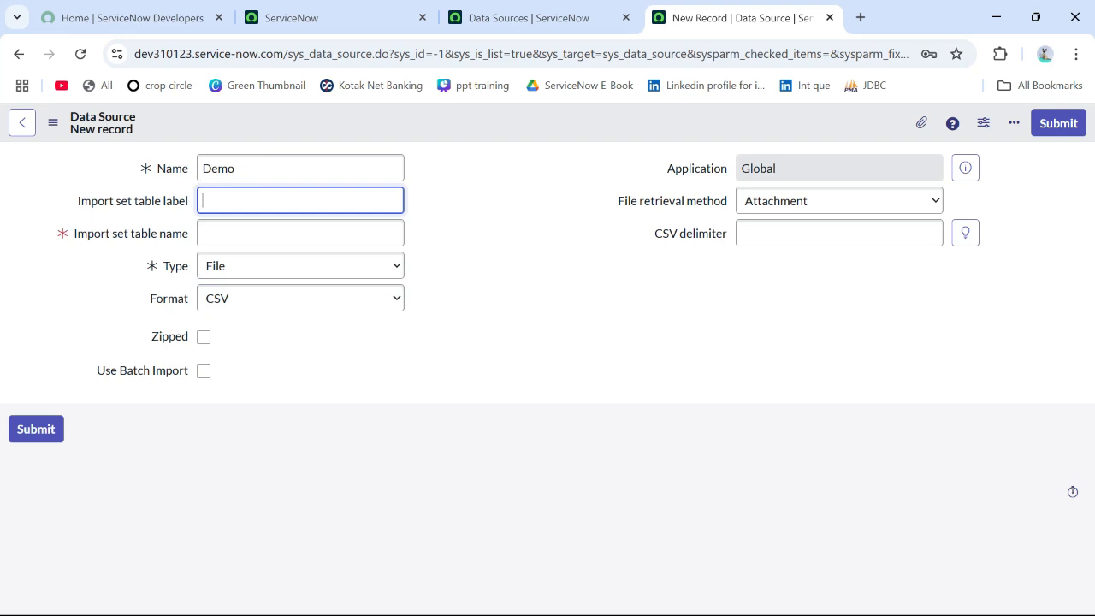
key("Tab")
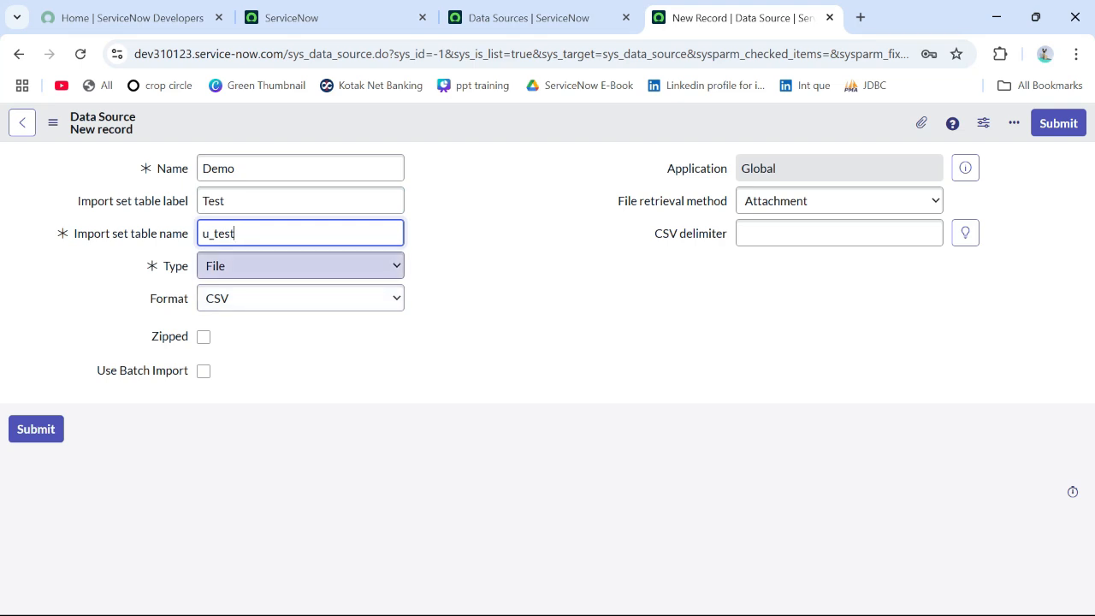
left_click(301, 266)
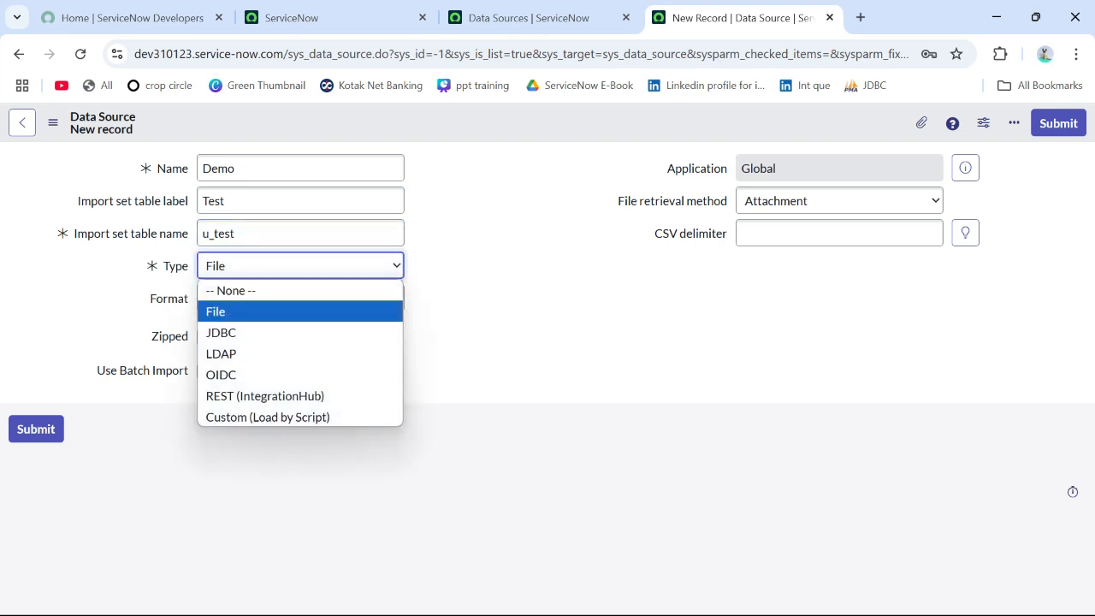
key("Down")
key("Return")
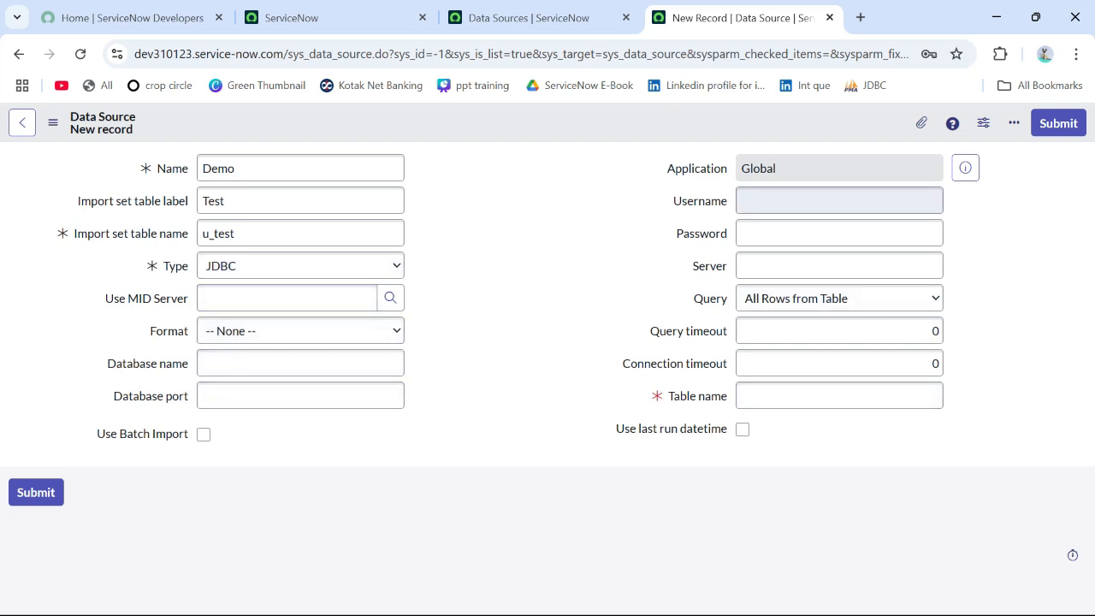
Step: Open the existing ProductDS data source in a separate tab and view its available Format options
left_click(528, 17)
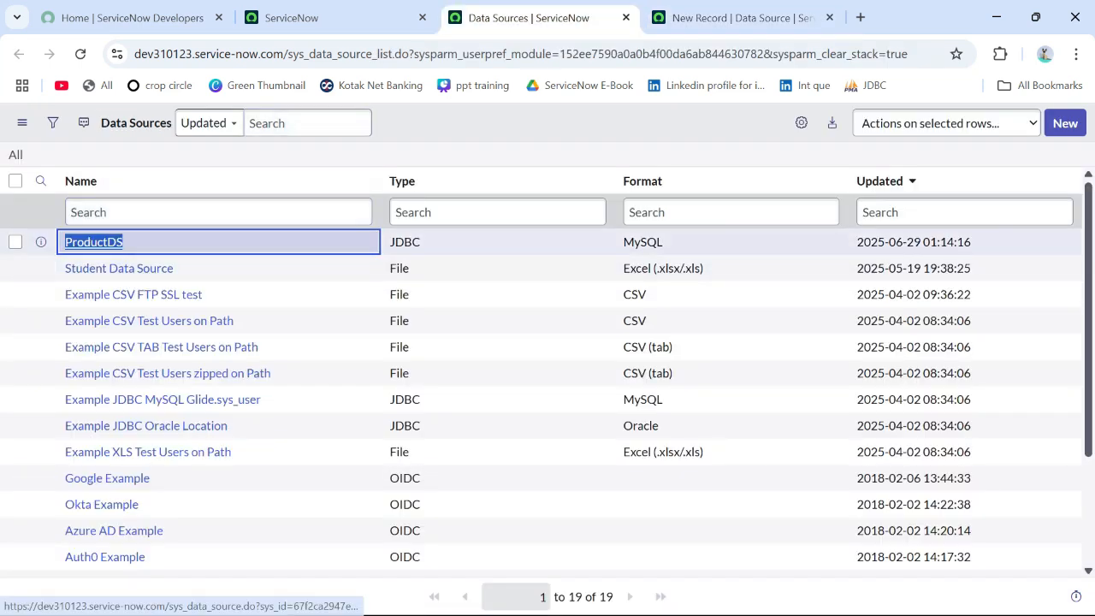
middle_click(94, 243)
left_click_drag(791, 17, 618, 18)
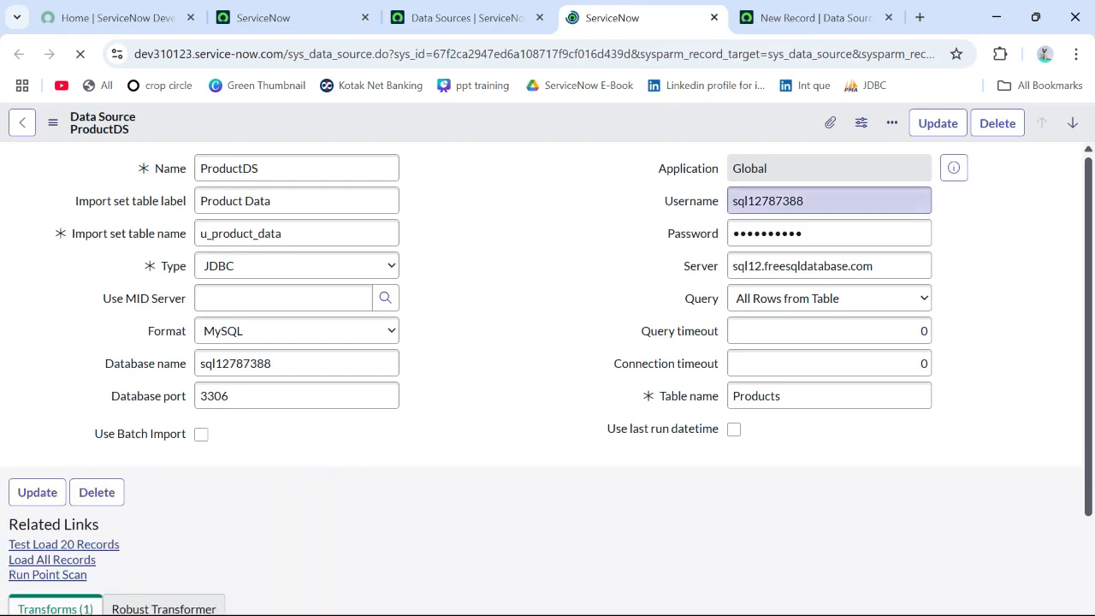
left_click(297, 331)
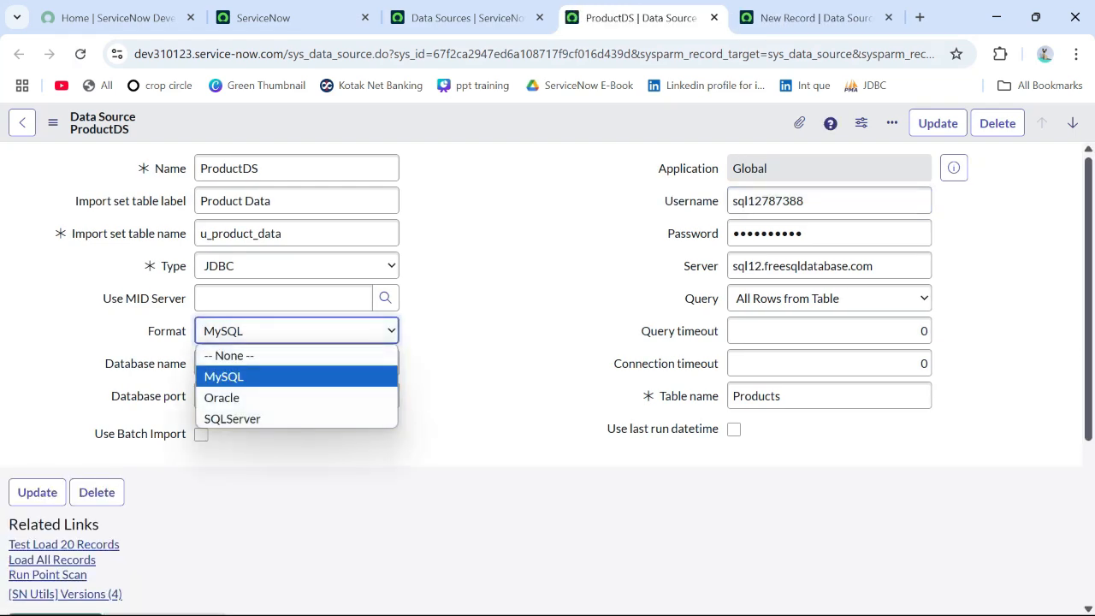
left_click(297, 331)
left_click(297, 331)
left_click(297, 331)
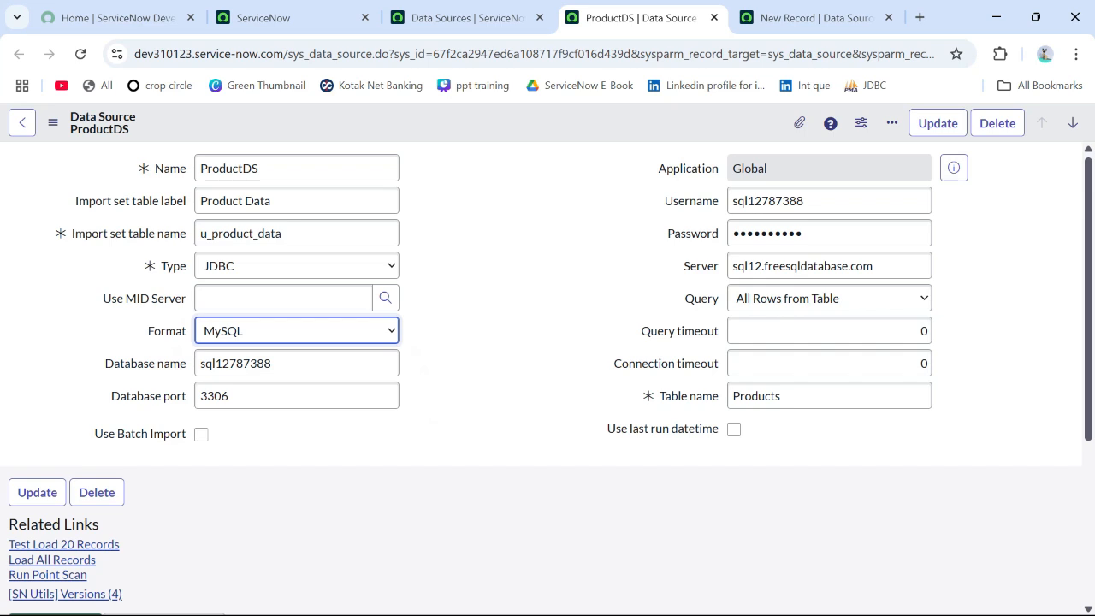
Step: Review the database name, database port, username and password fields of the ProductDS data source
left_click_drag(274, 364, 198, 364)
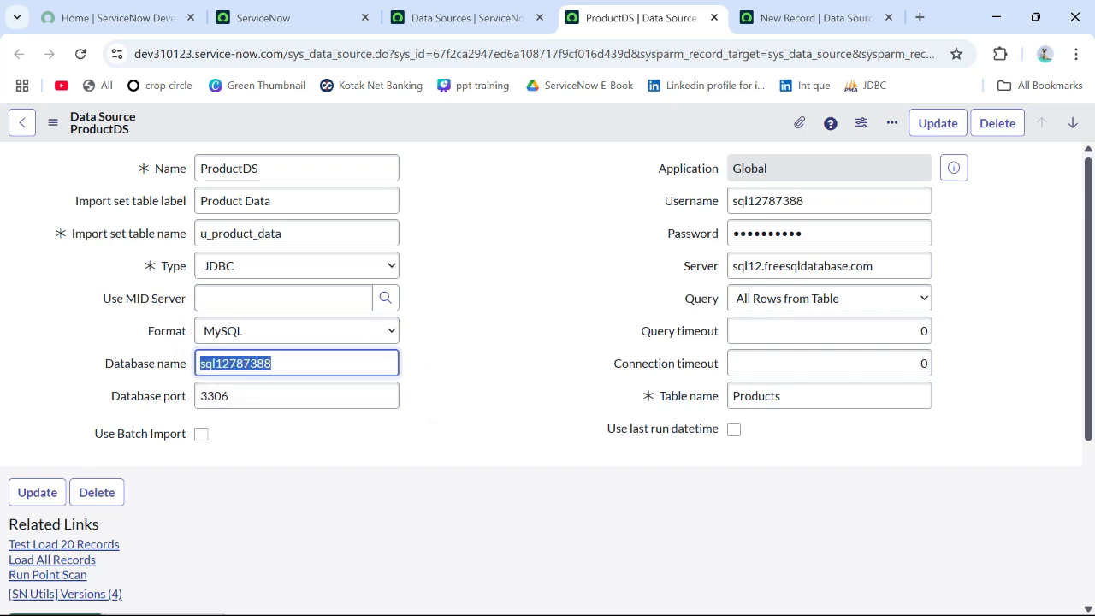
left_click_drag(233, 396, 207, 396)
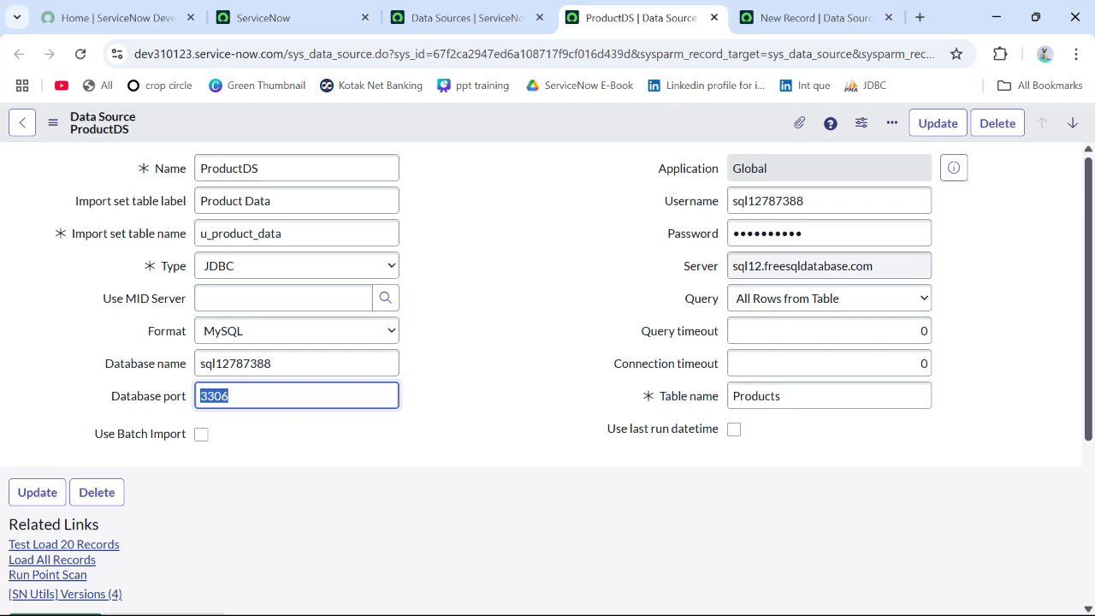
left_click_drag(273, 363, 200, 397)
left_click(233, 396)
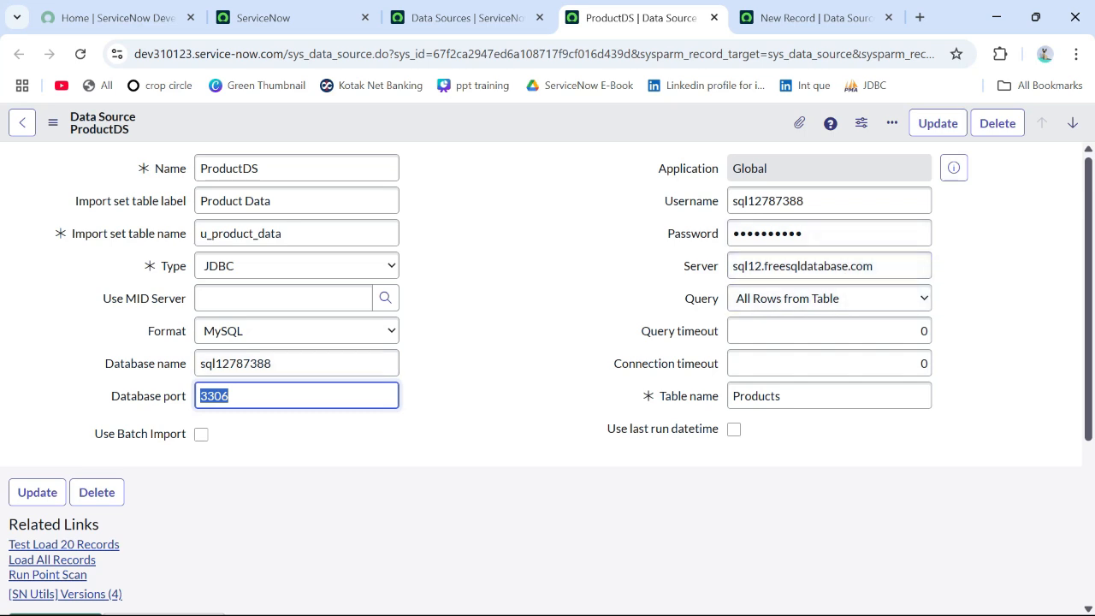
left_click(826, 201)
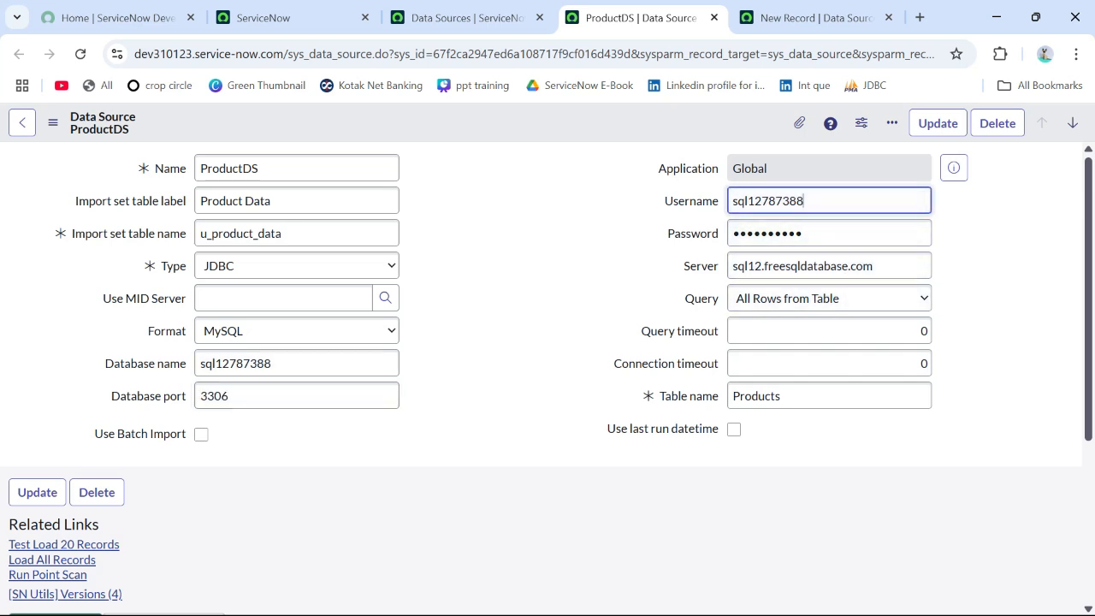
left_click(825, 234)
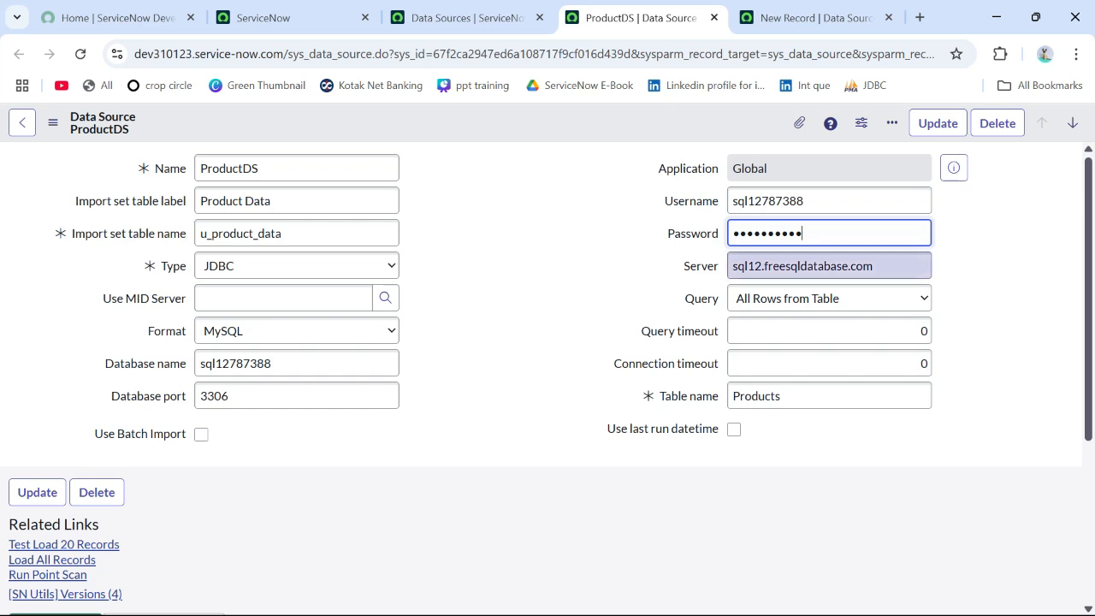
Step: Compare the ProductDS server value with the Database Host on the FreeSQLdatabase account page, and return to ServiceNow
left_click_drag(876, 266, 732, 266)
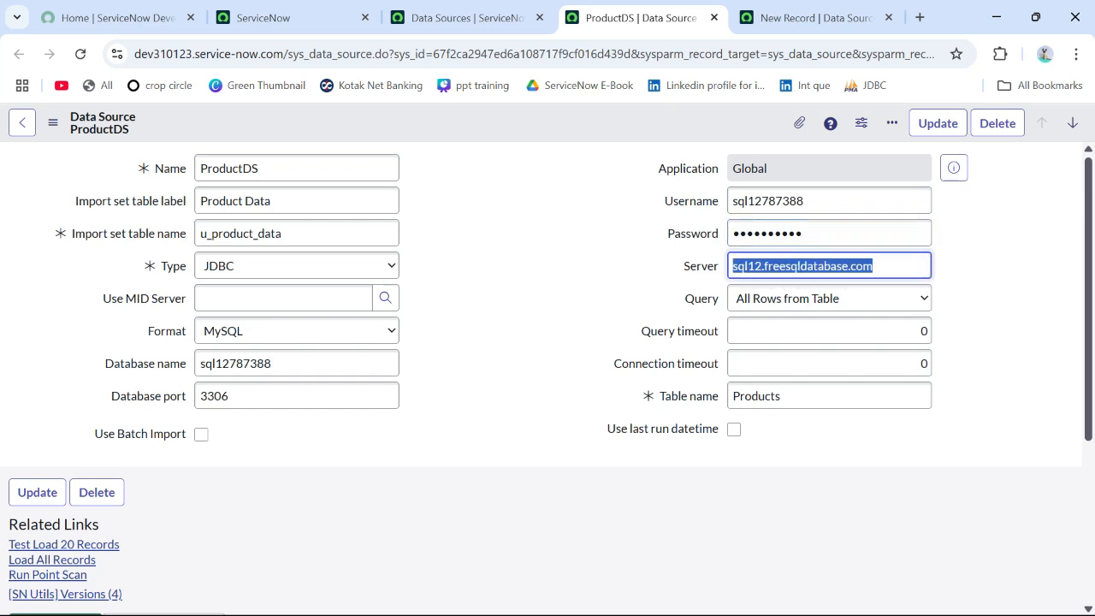
key("alt+Tab")
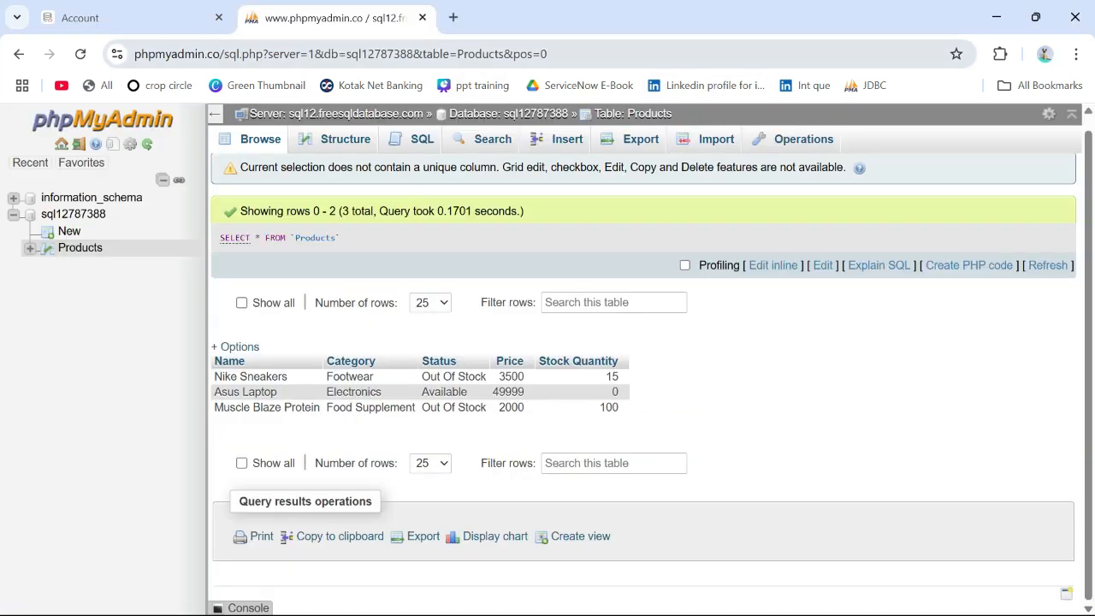
key("ctrl+shift+Tab")
left_click_drag(219, 309, 63, 309)
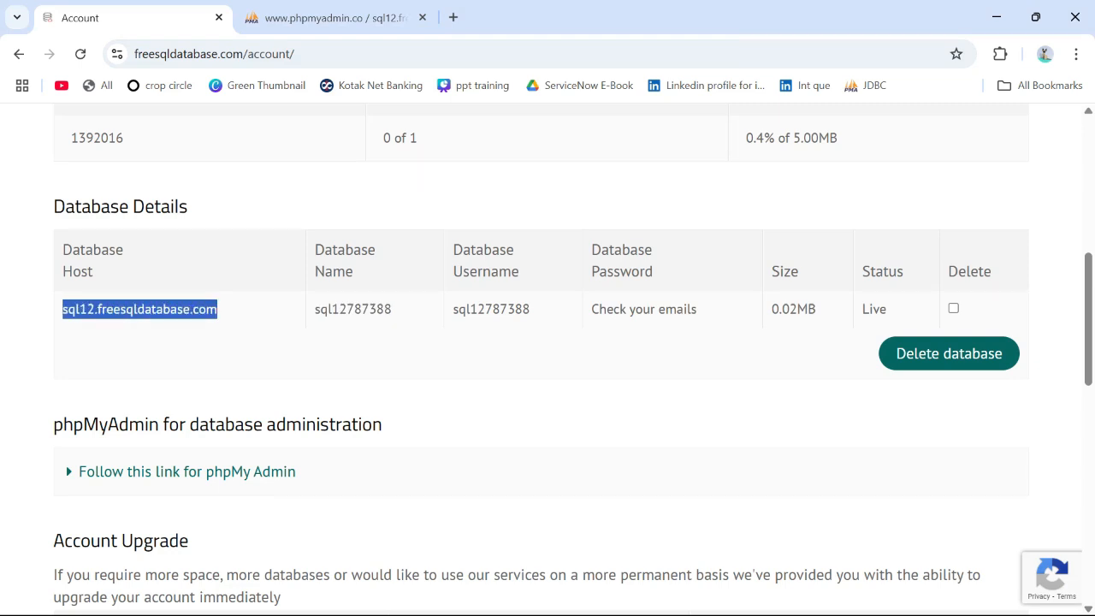
key("alt+Tab")
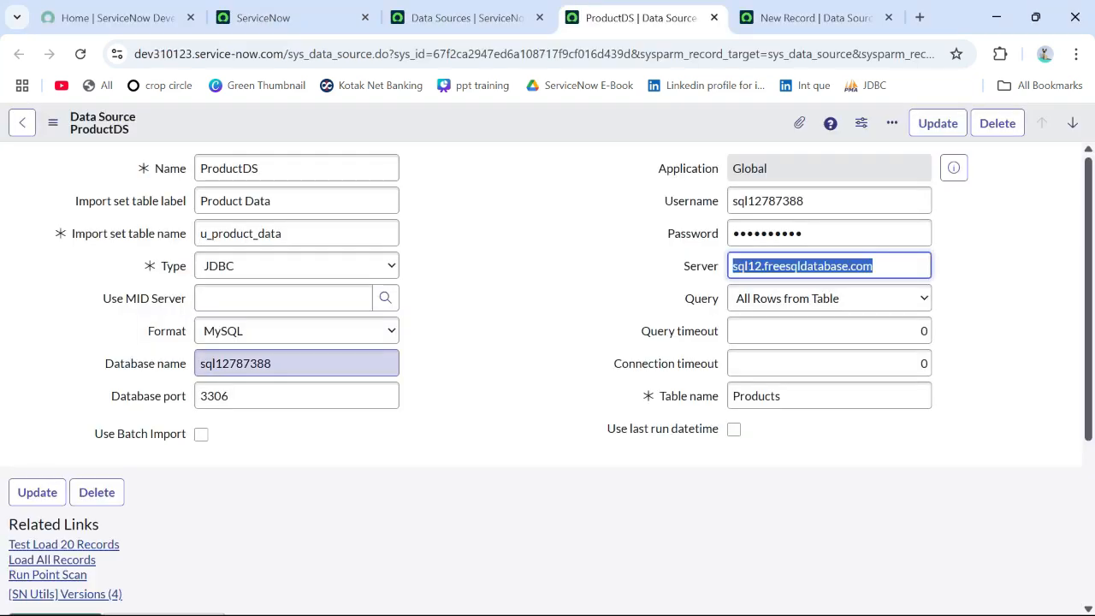
Step: Review the ProductDS database name, login and table name fields, and compare the table name with the Products table in phpMyAdmin
left_click_drag(273, 364, 199, 364)
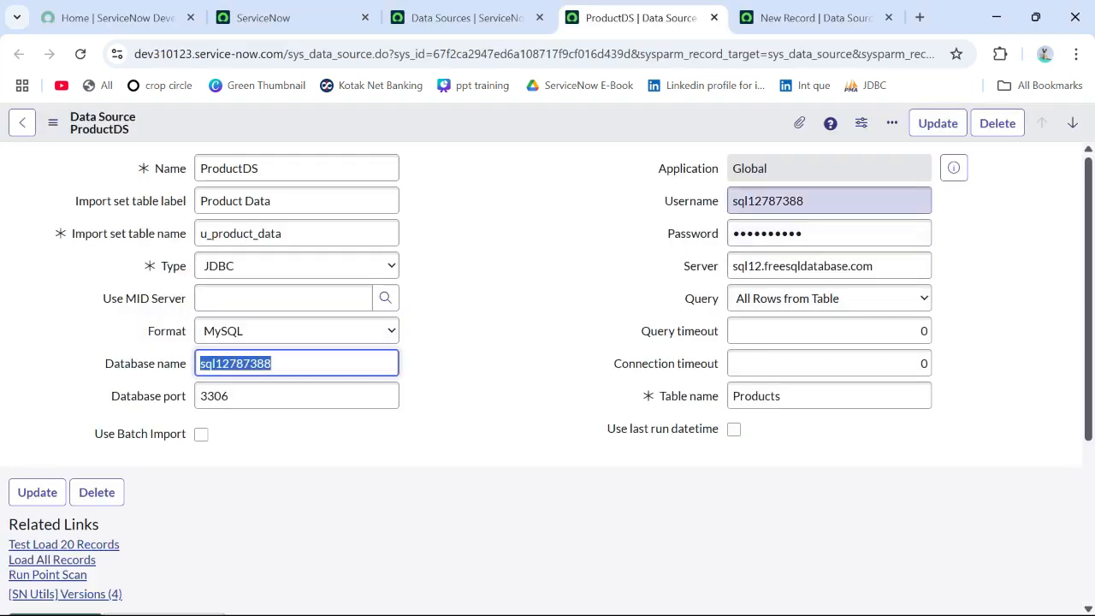
left_click_drag(806, 201, 732, 201)
left_click(805, 233)
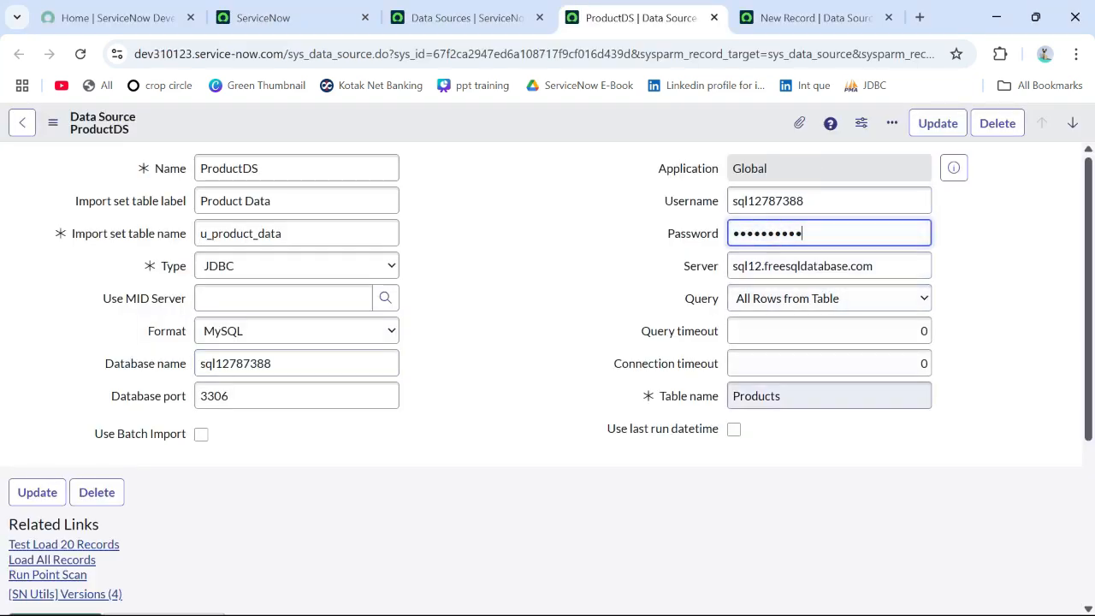
left_click_drag(782, 396, 732, 396)
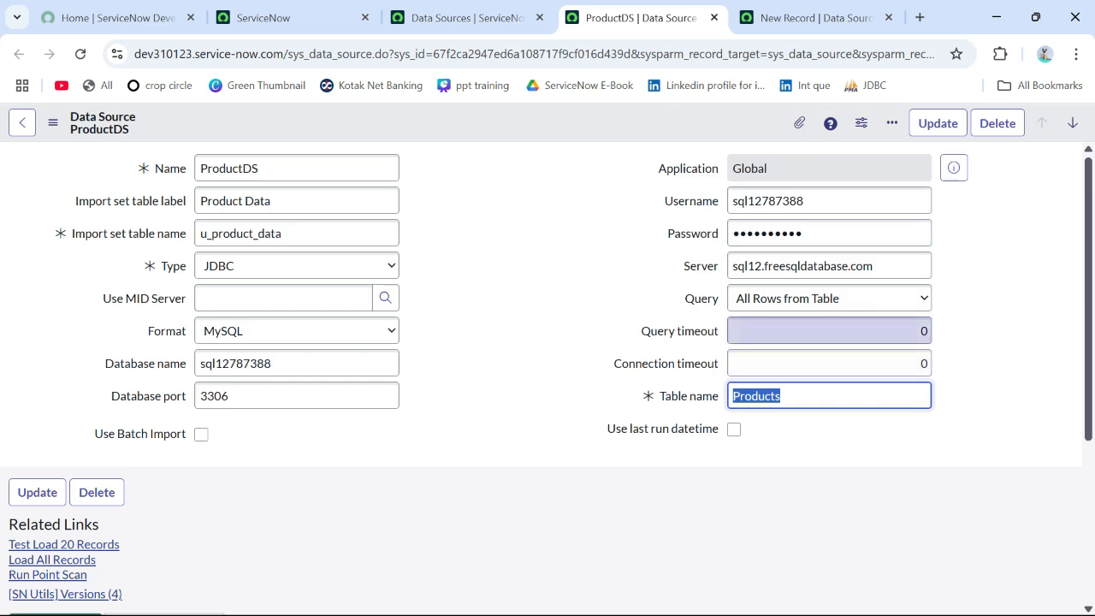
left_click(806, 331)
key("alt+Tab")
key("ctrl+Tab")
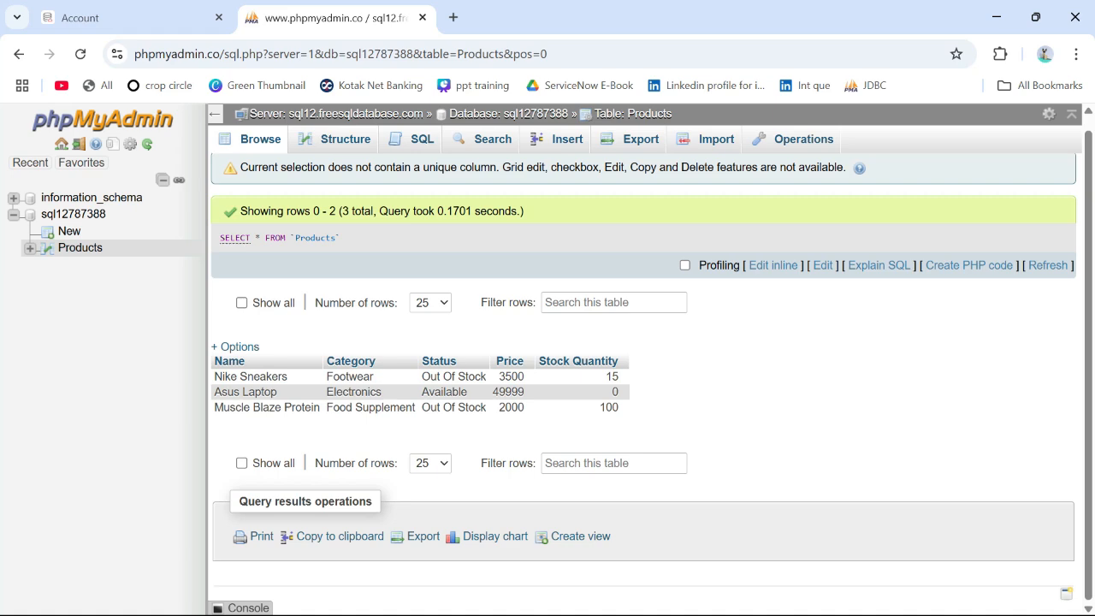
key("alt+Tab")
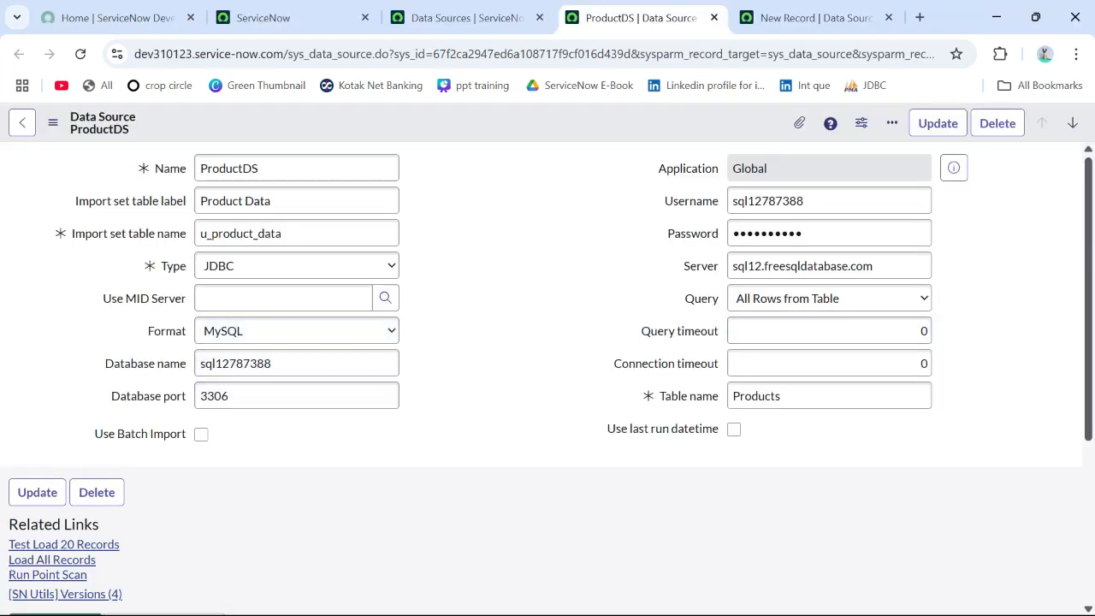
Step: Open the ProductDataTM transform map of ProductDS in a separate tab and examine its source and target tables
scroll(547, 377, "down", 3)
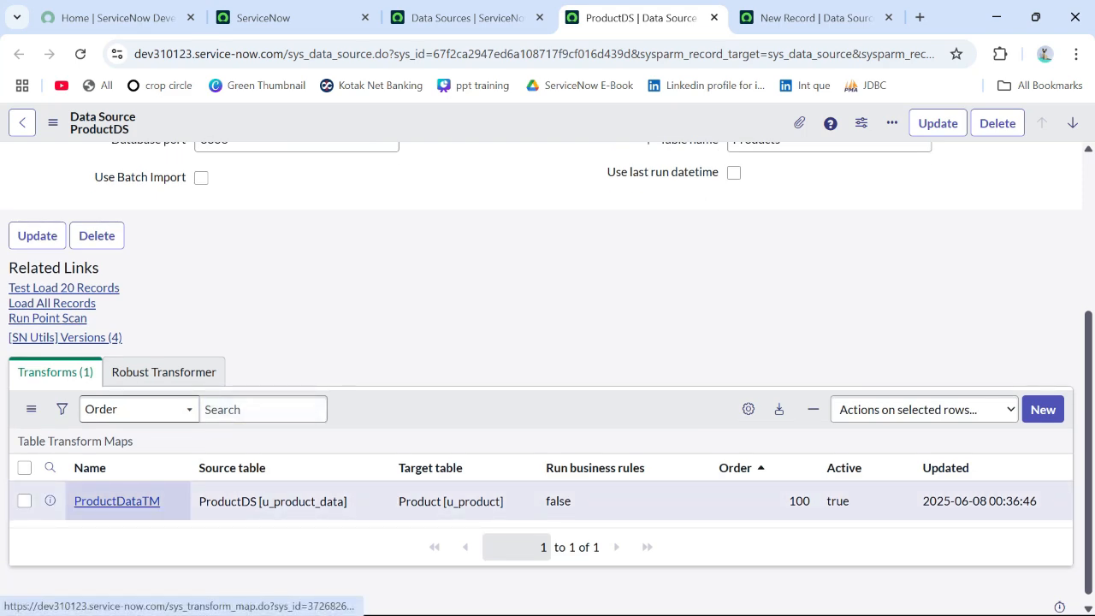
middle_click(117, 501)
scroll(117, 500, "up", 3)
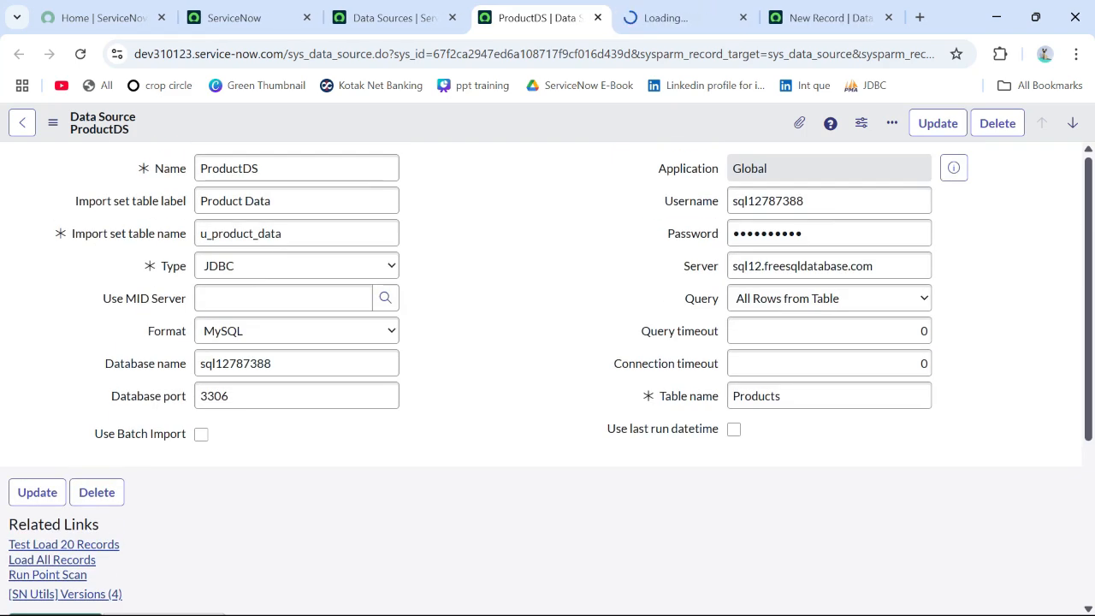
scroll(547, 376, "down", 3)
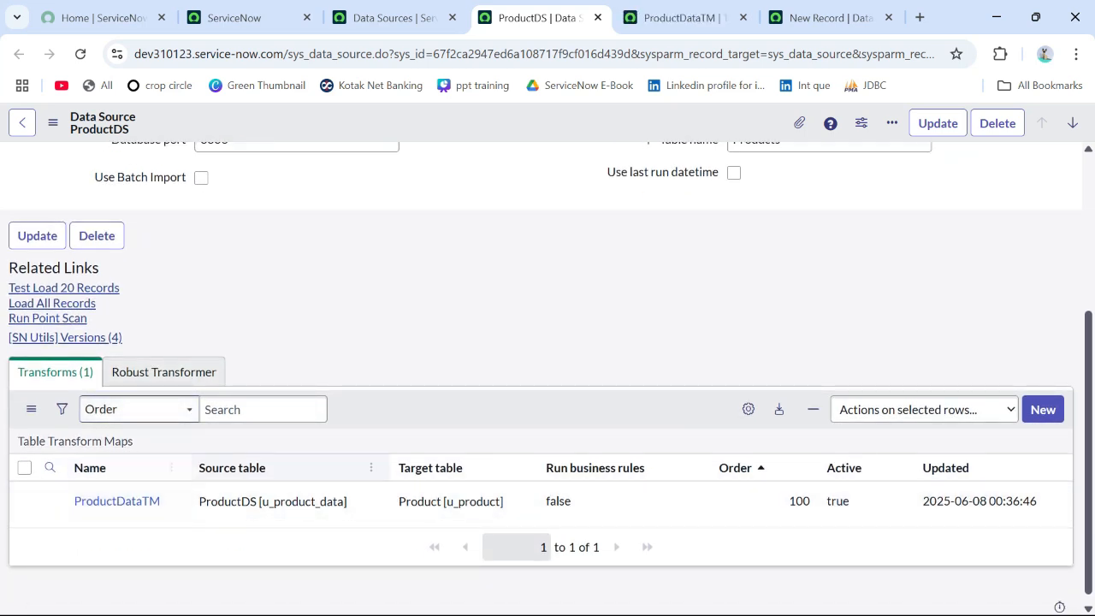
left_click(675, 17)
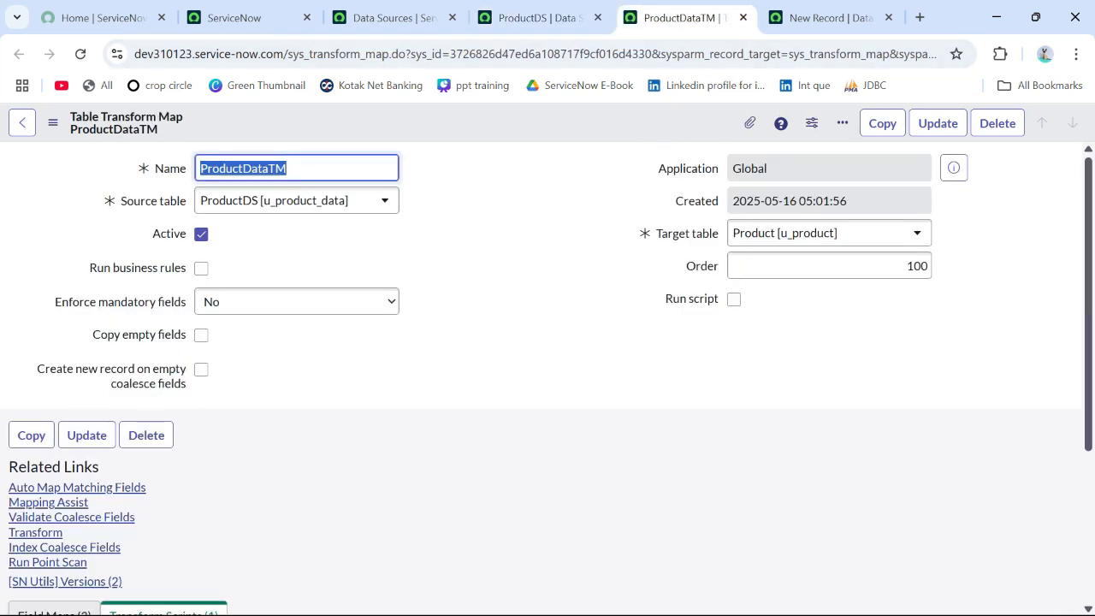
left_click(513, 248)
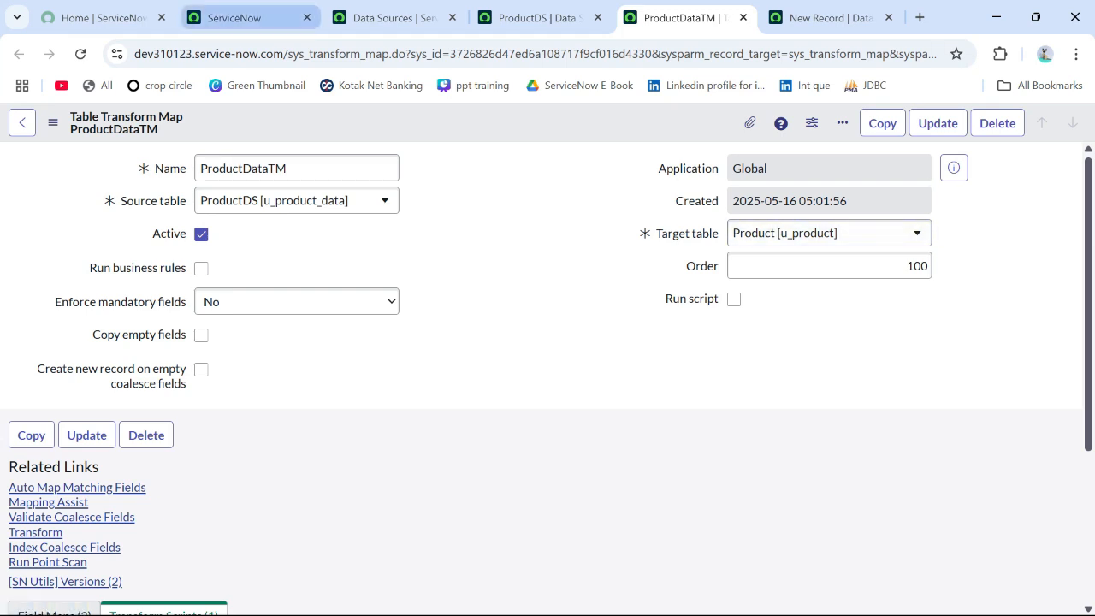
Step: Open the u_product table's record list in a separate tab by entering u_product.LIST in the ServiceNow navigator filter
left_click(233, 17)
left_click(154, 172)
type("sourcea")
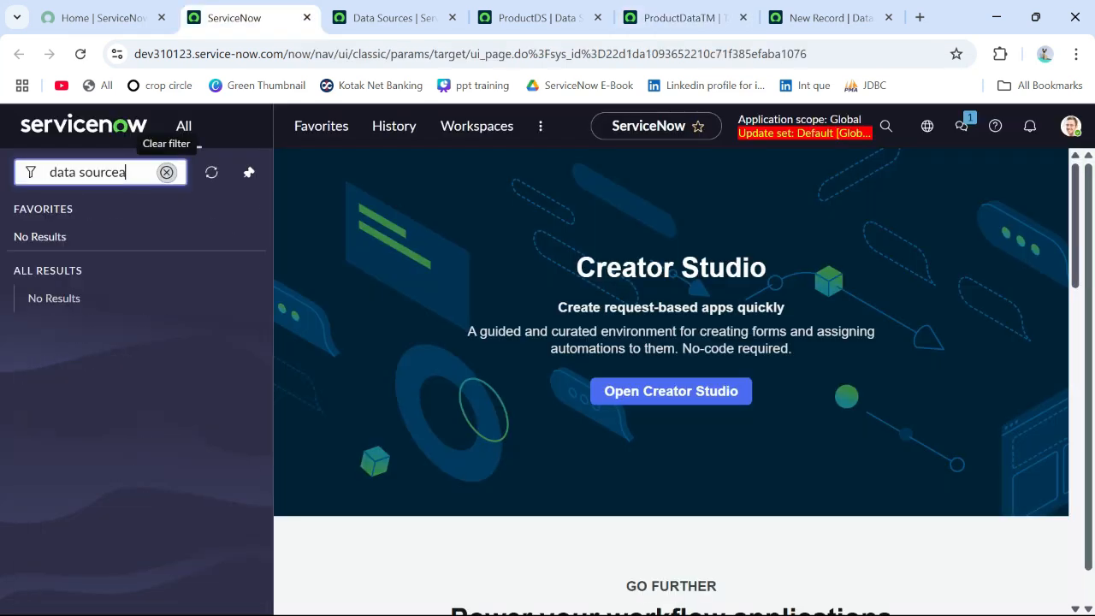
left_click(166, 172)
type("u_product.LIST")
key("Return")
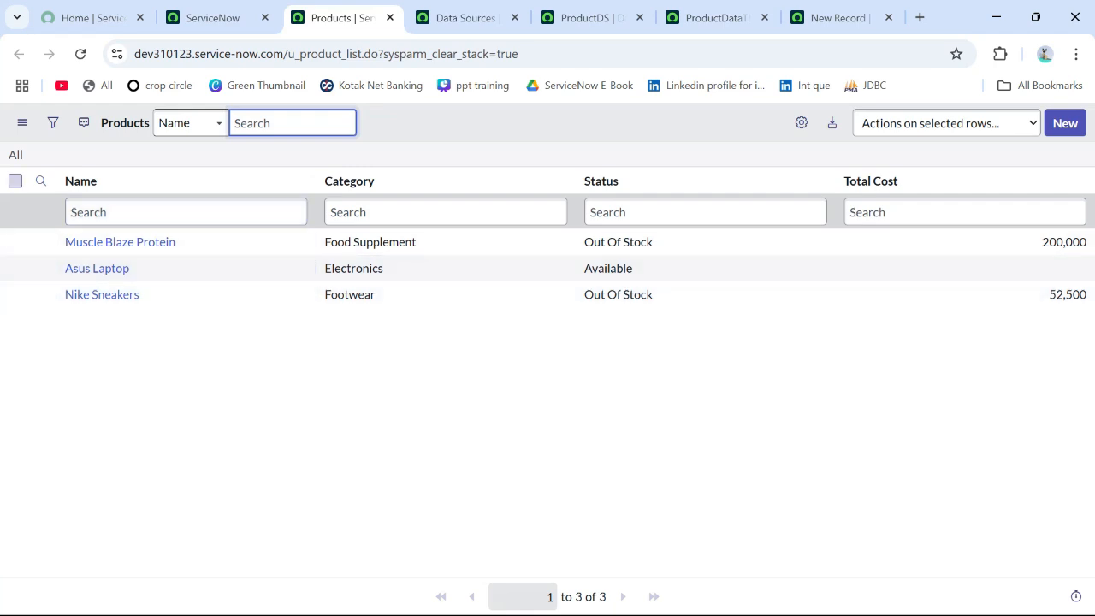
Step: Delete all records from the Products list and confirm the deletion
left_click(15, 181)
left_click(947, 123)
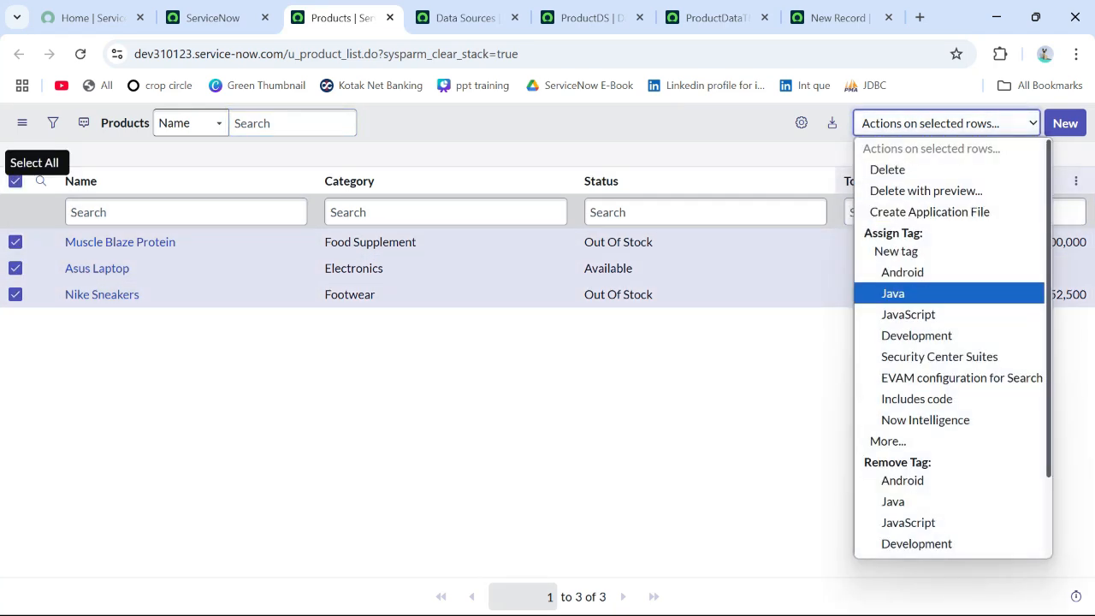
left_click(906, 169)
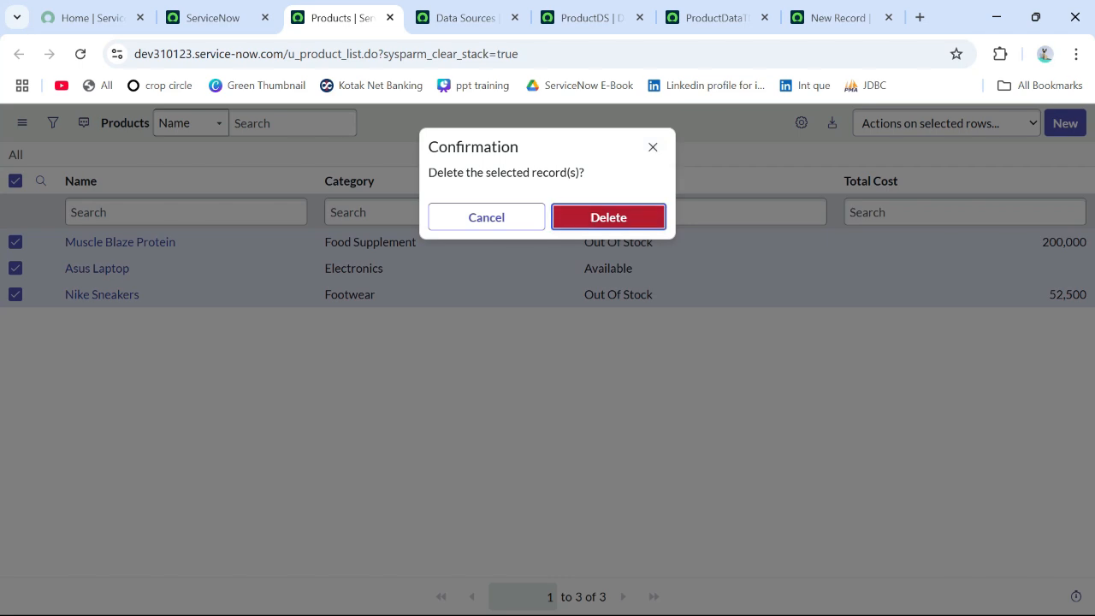
left_click(609, 217)
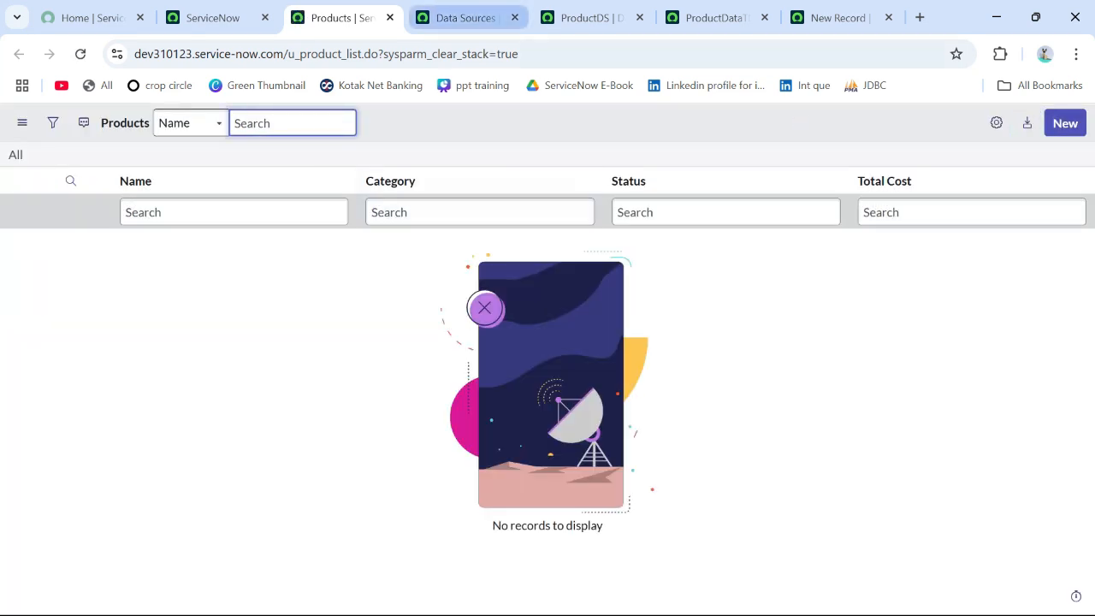
Step: Copy the import set table name from ProductDS and open its record list by entering u_product_data.LIST in the navigator filter
left_click(586, 17)
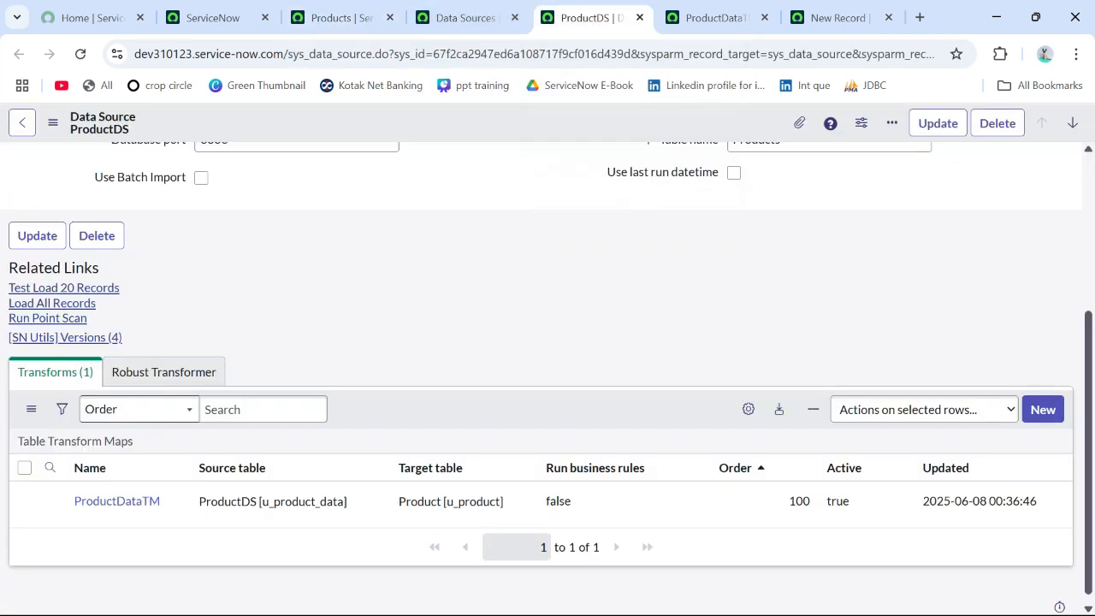
scroll(547, 377, "up", 3)
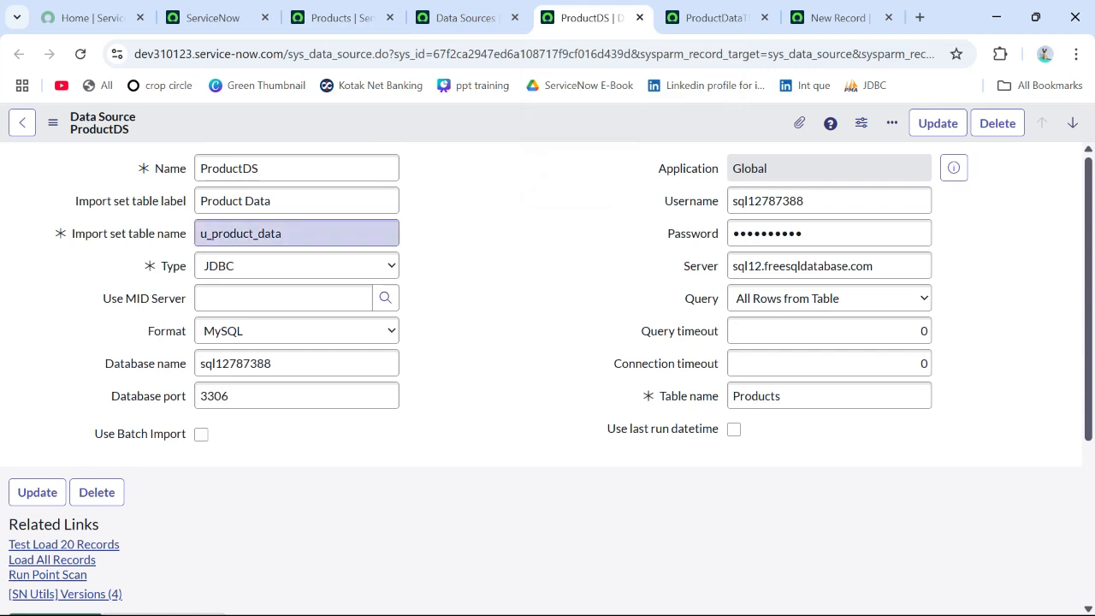
left_click_drag(284, 233, 190, 233)
key("ctrl+c")
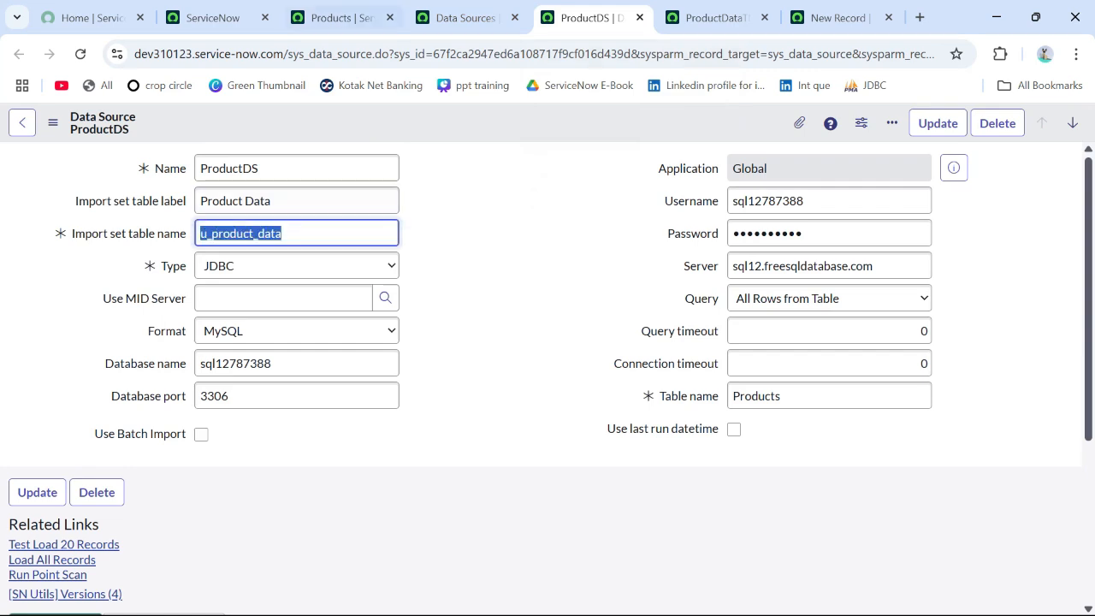
left_click(214, 17)
key("ctrl+v")
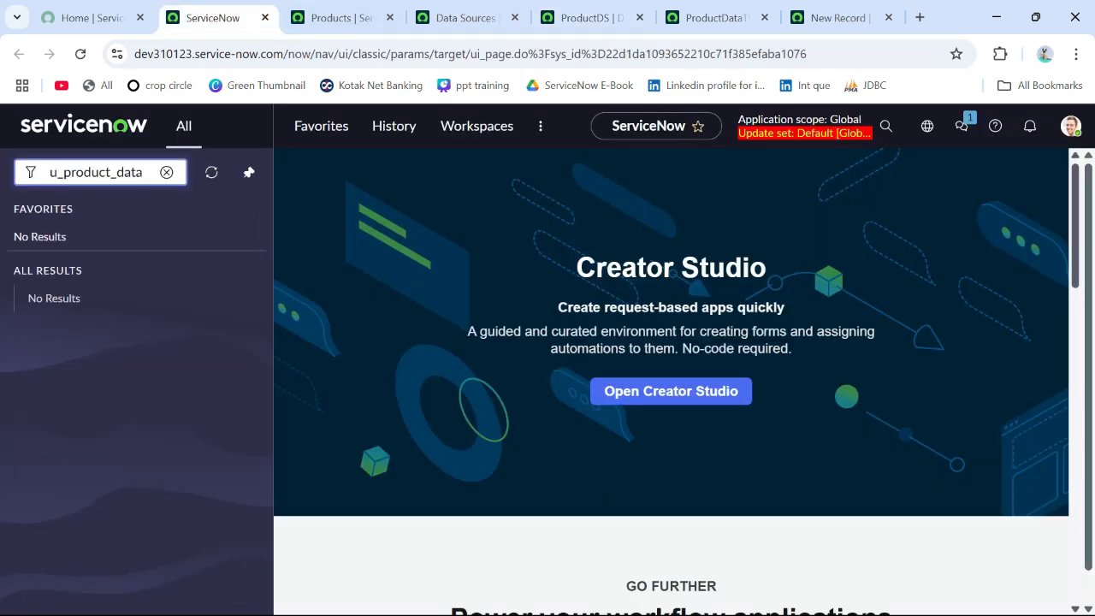
type(".LIST")
key("Return")
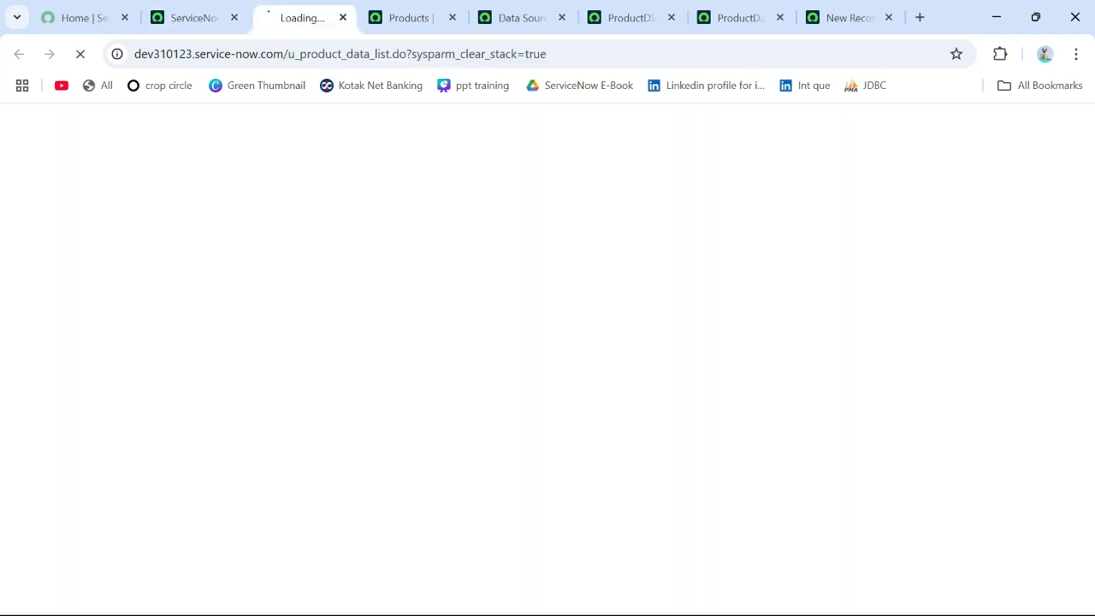
Step: Delete all records from the u_product_data staging table list and confirm the deletion
left_click(15, 180)
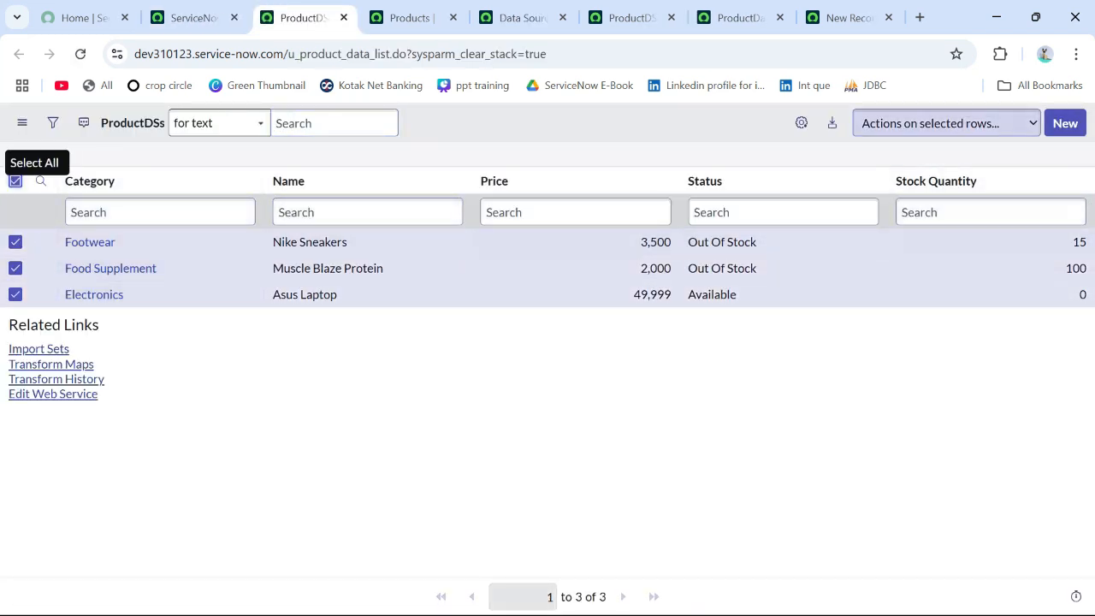
left_click(945, 123)
left_click(903, 170)
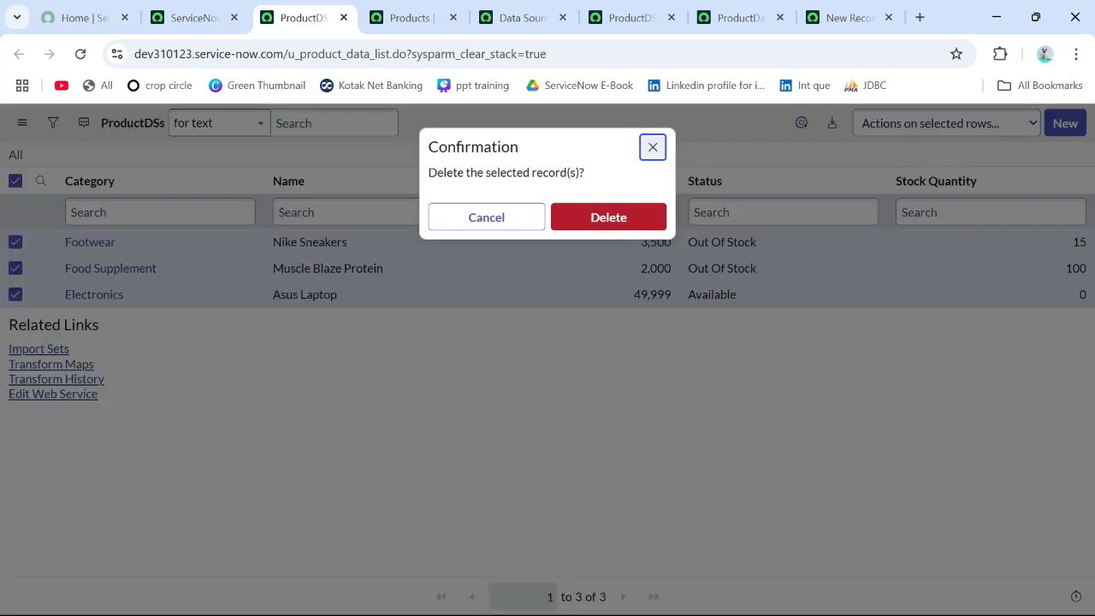
left_click(608, 214)
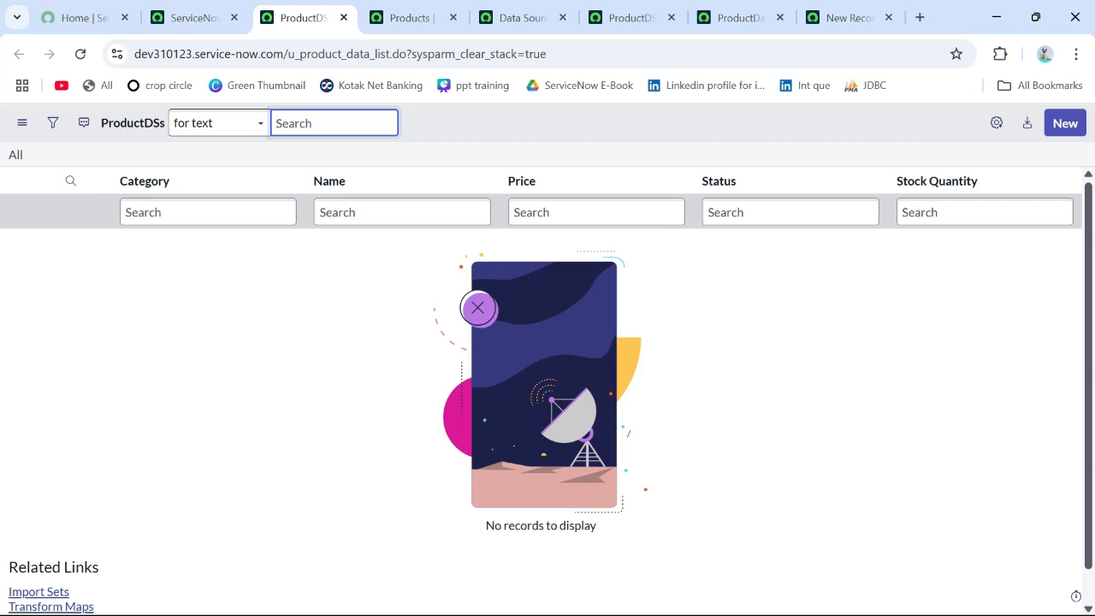
Step: Examine the source and target fields in the ProductDataTM field maps and compare them with the Products list columns
key("ctrl+Tab")
left_click(409, 17)
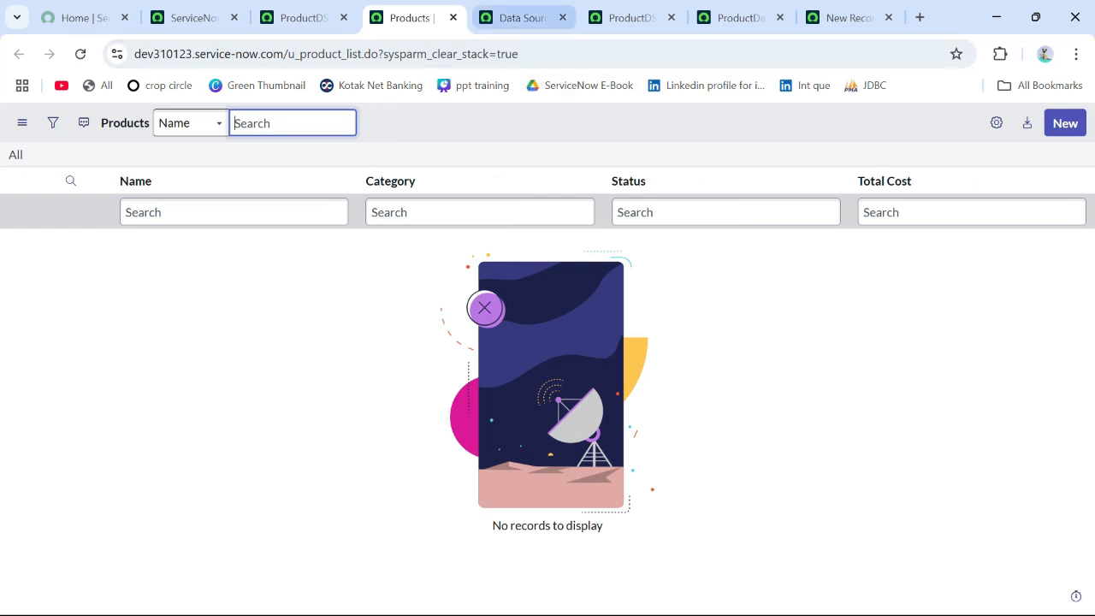
left_click(741, 17)
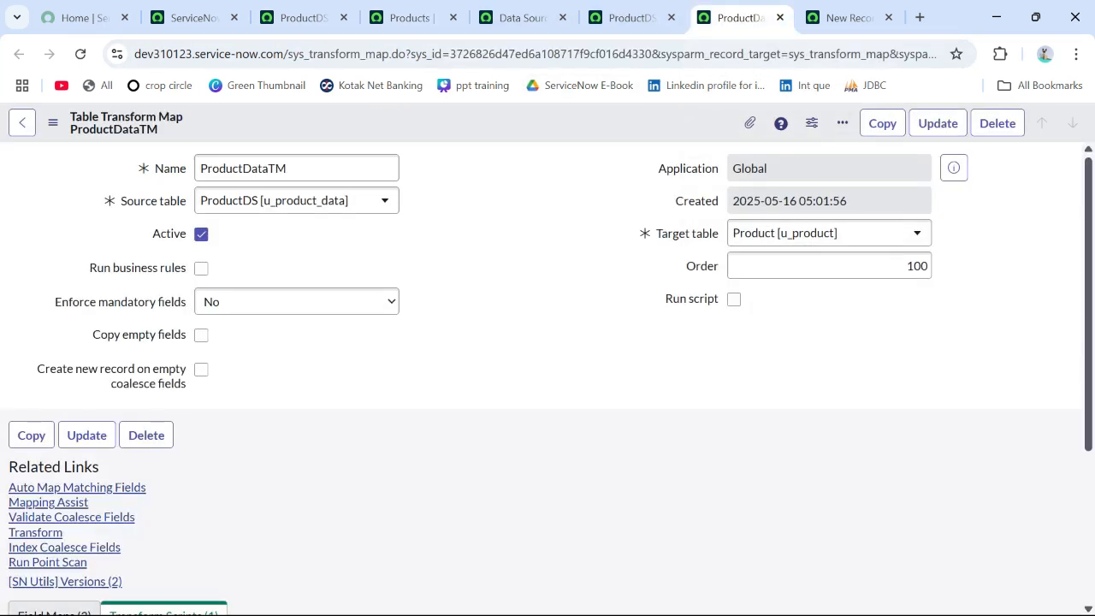
scroll(547, 377, "down", 1)
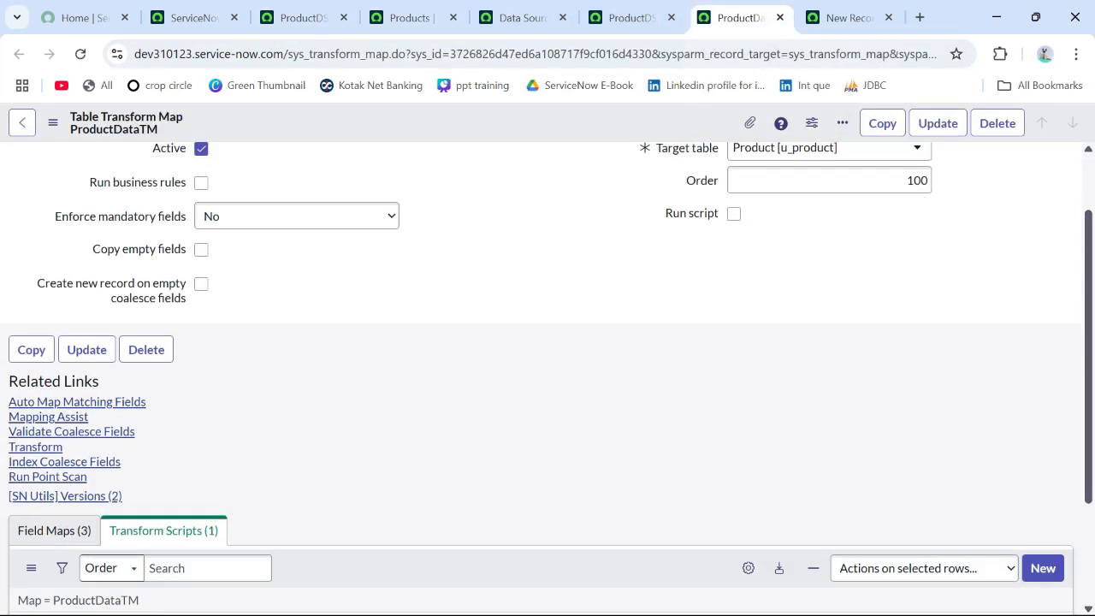
scroll(547, 376, "down", 2)
scroll(547, 377, "up", 3)
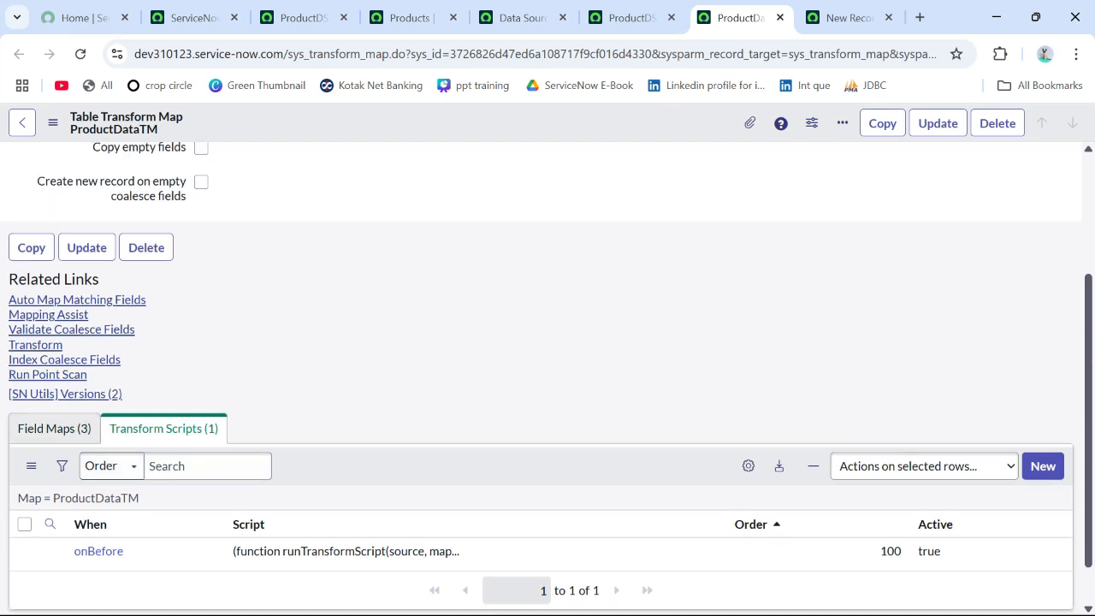
scroll(548, 376, "down", 2)
left_click(54, 445)
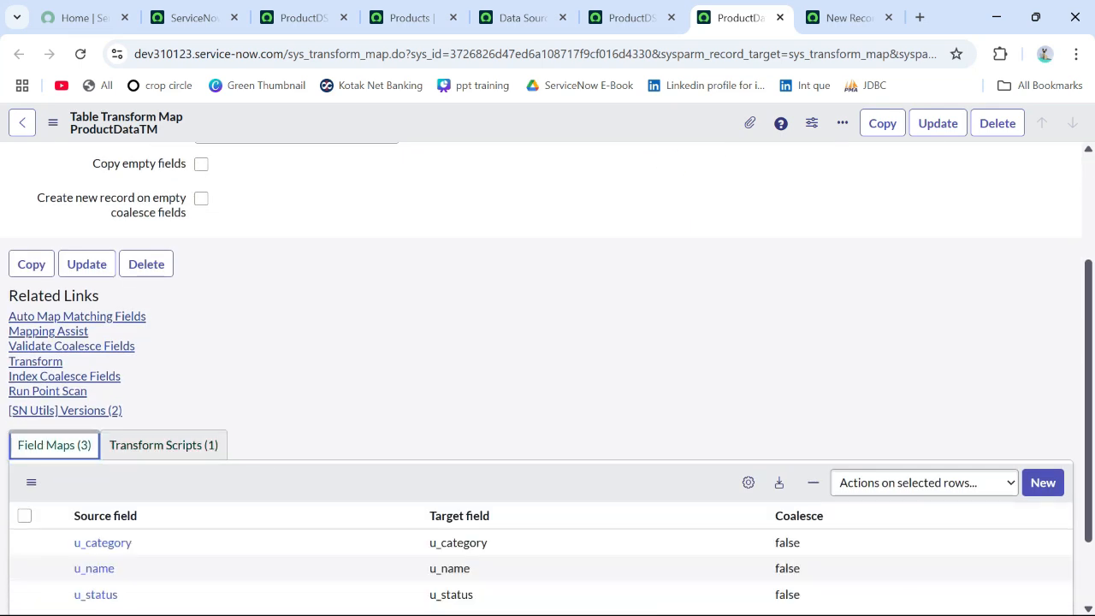
scroll(54, 445, "down", 1)
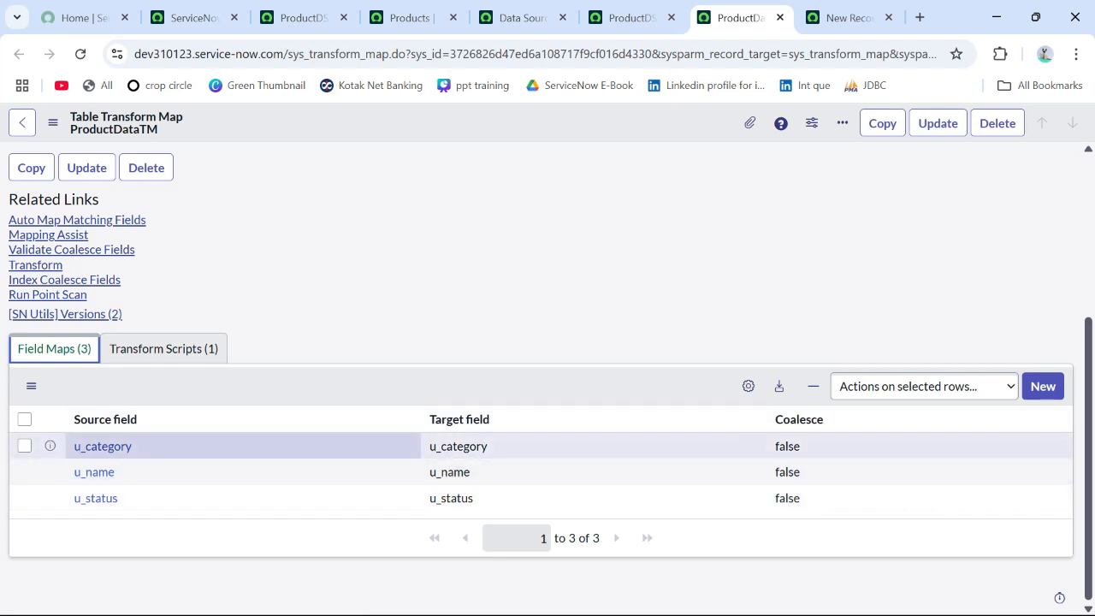
left_click_drag(132, 445, 74, 445)
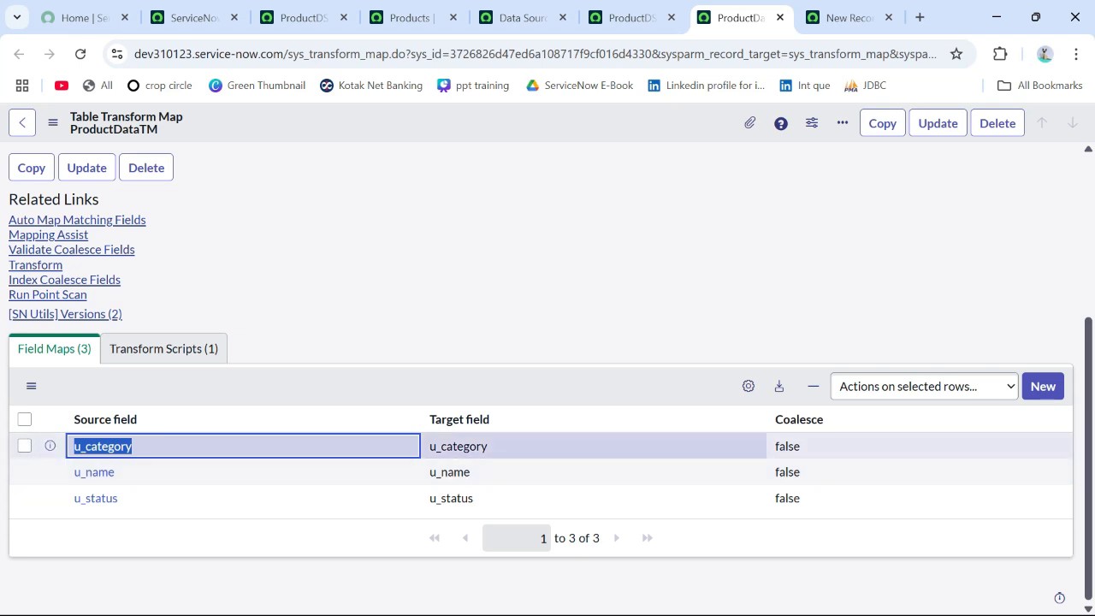
left_click_drag(488, 446, 420, 446)
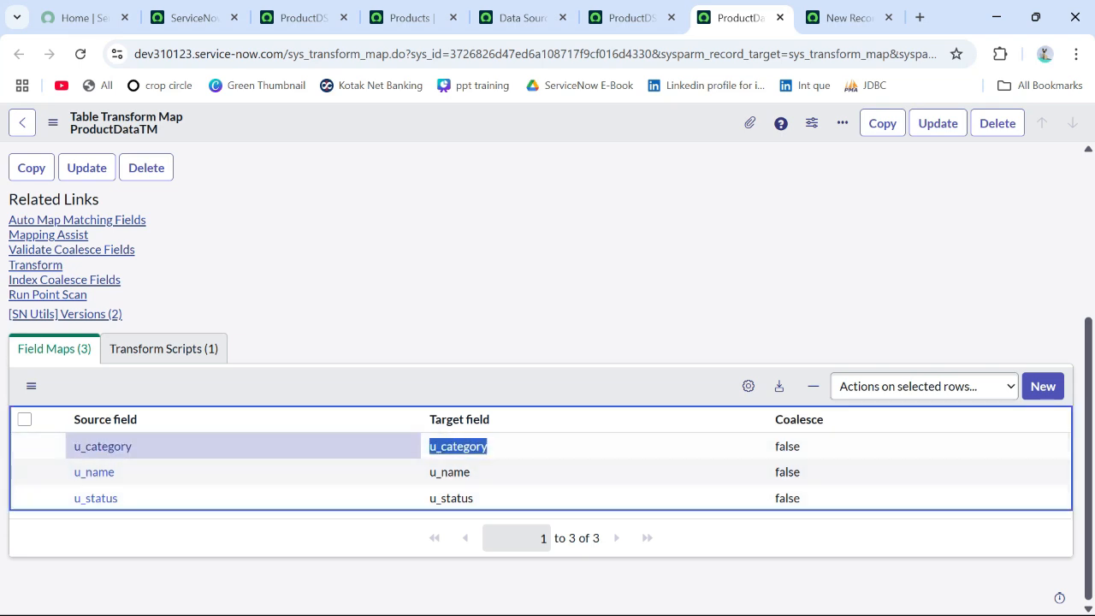
left_click(395, 564)
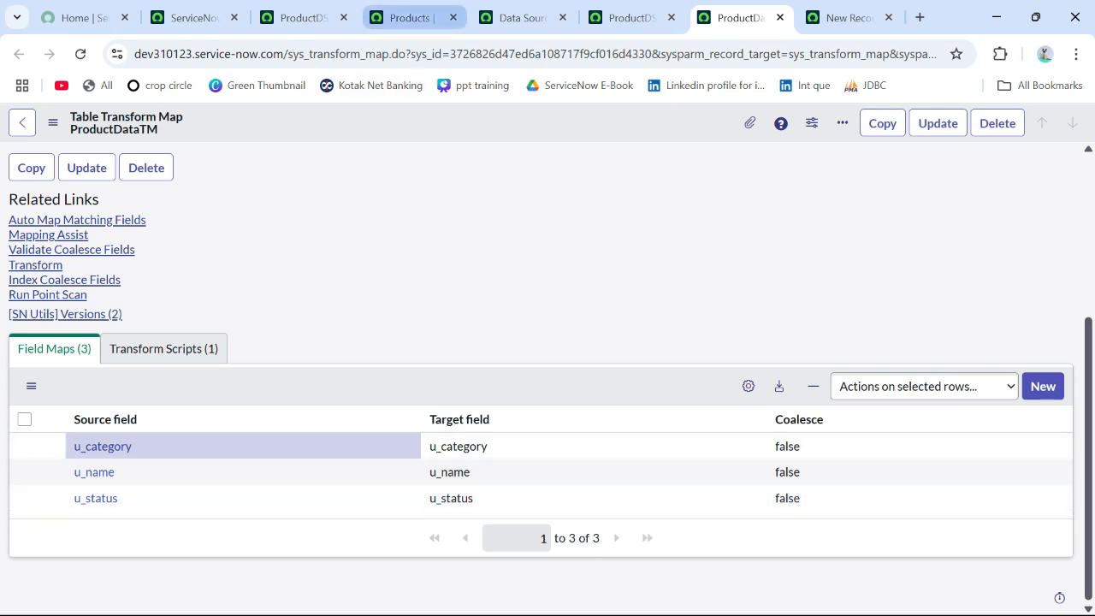
left_click(411, 17)
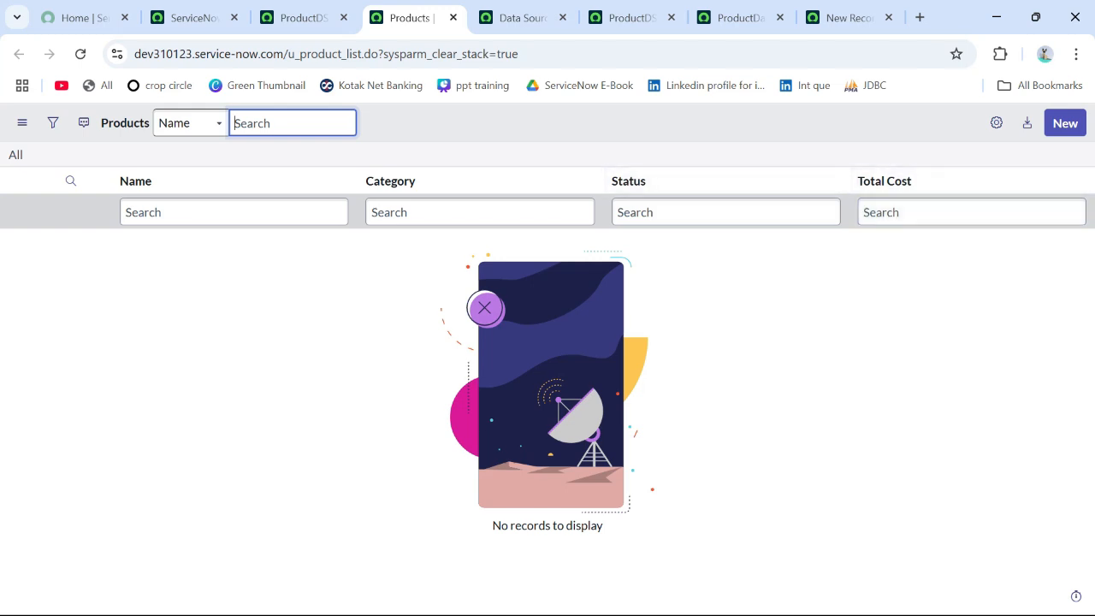
Step: Reopen the ProductDataTM transform map from the ProductDS data source and open its onBefore transform script in a separate tab
left_click(847, 17)
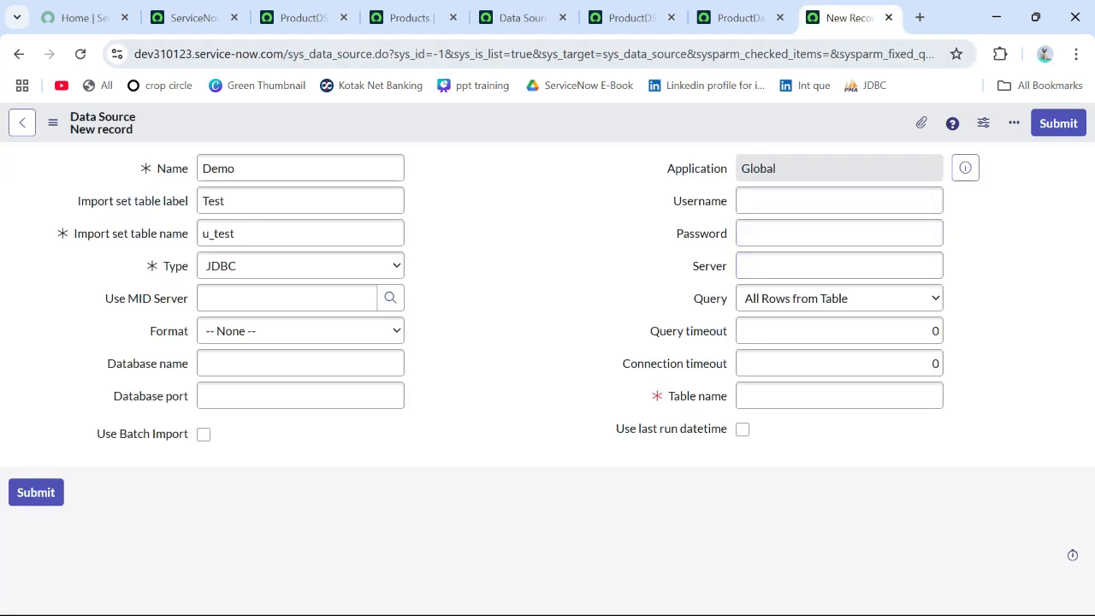
left_click(633, 18)
scroll(548, 376, "down", 3)
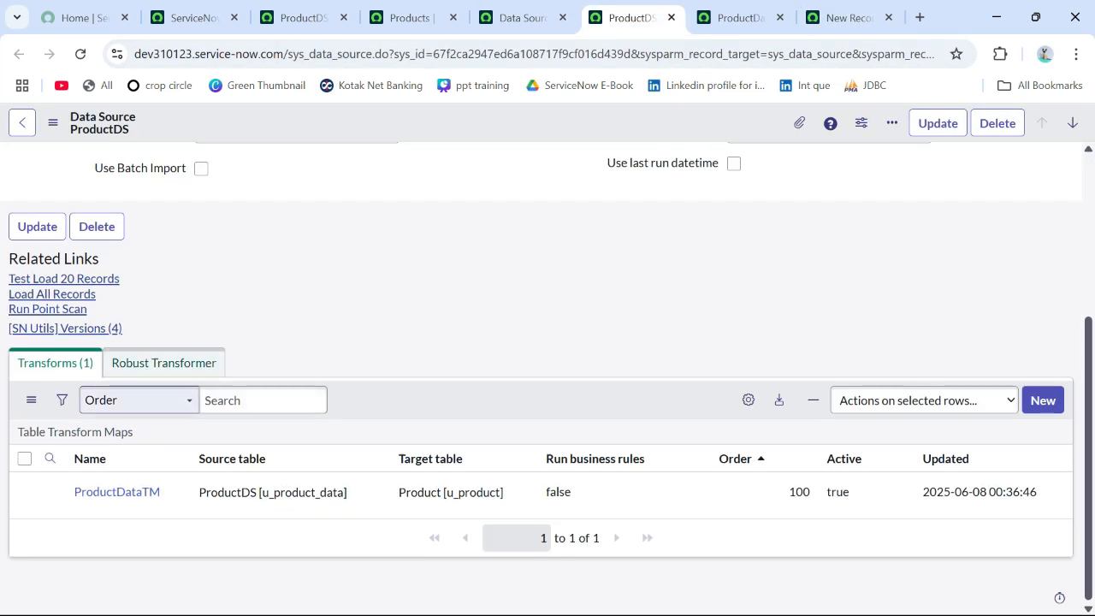
left_click(117, 492)
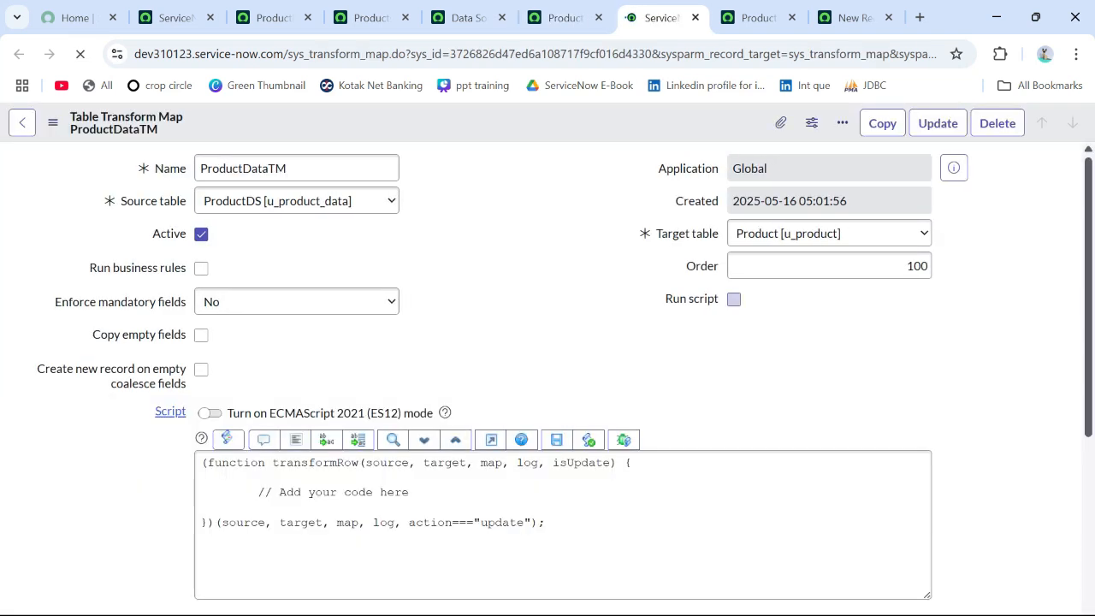
scroll(547, 376, "down", 1)
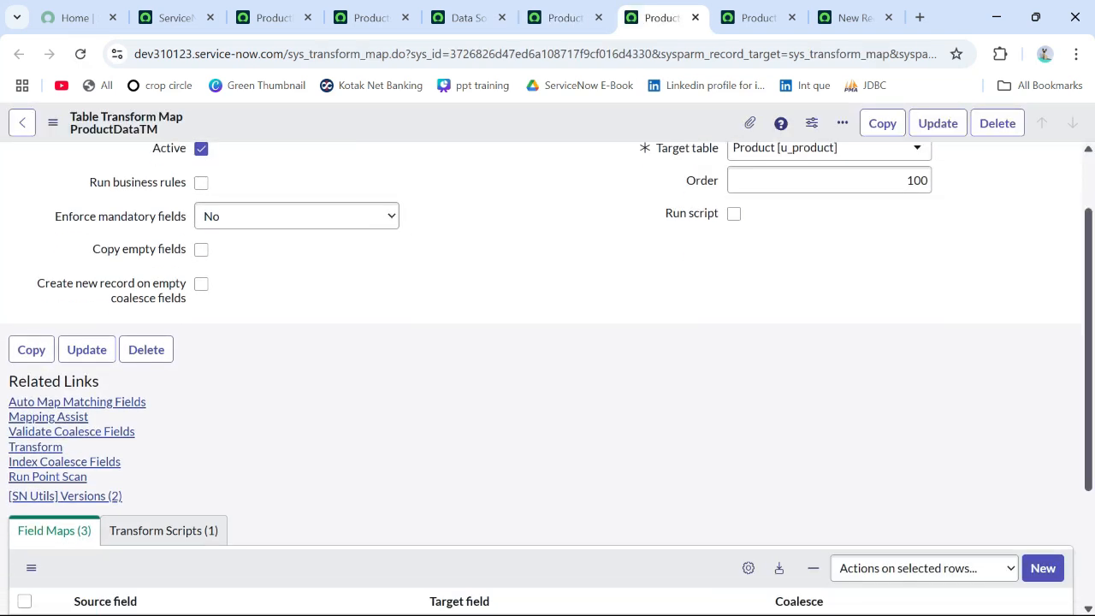
scroll(547, 376, "up", 1)
scroll(548, 377, "down", 3)
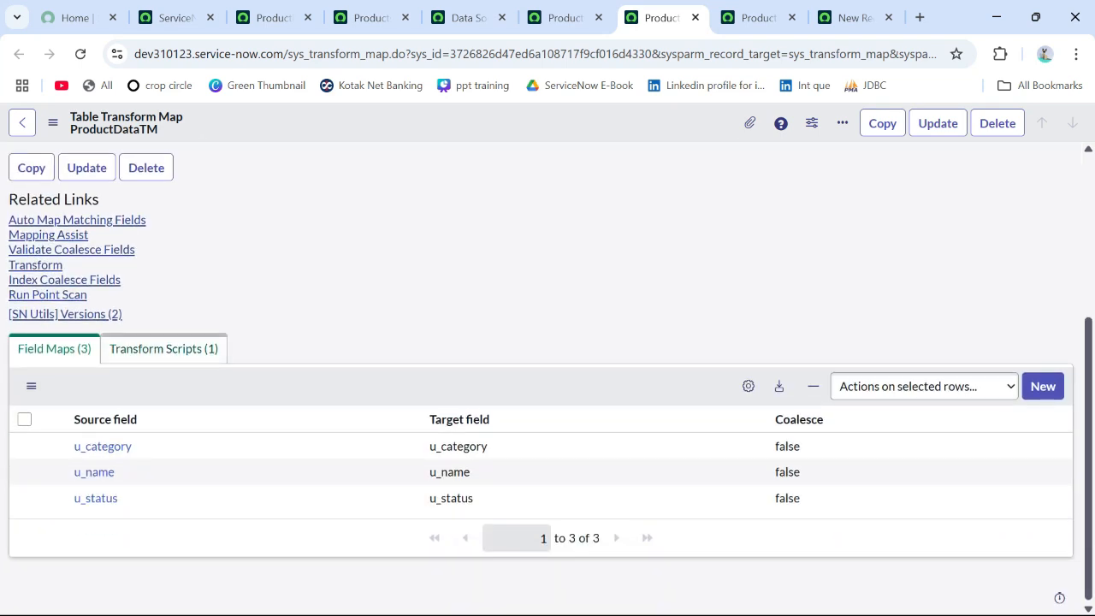
left_click(164, 349)
middle_click(99, 498)
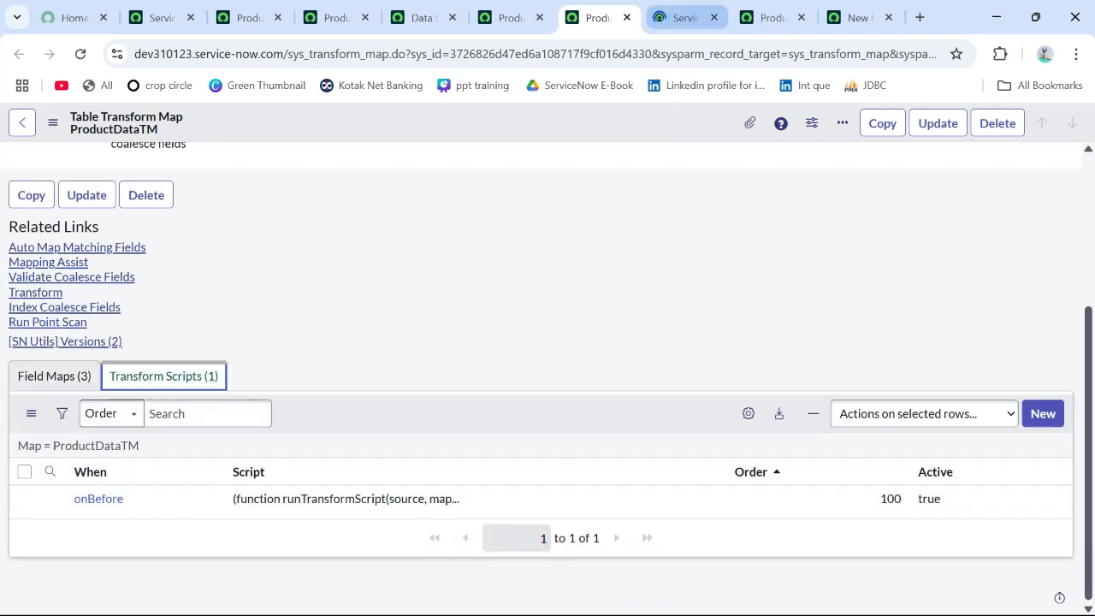
left_click(687, 18)
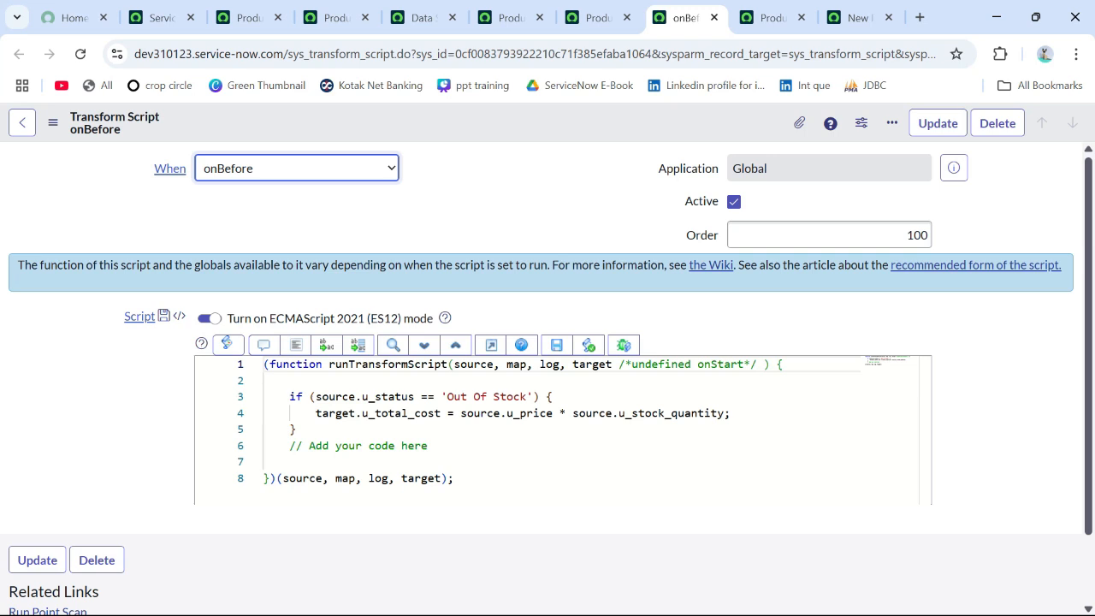
Step: Examine the onBefore script's Out Of Stock condition and its u_total_cost calculation from u_price and u_stock_quantity
left_click_drag(290, 397, 295, 429)
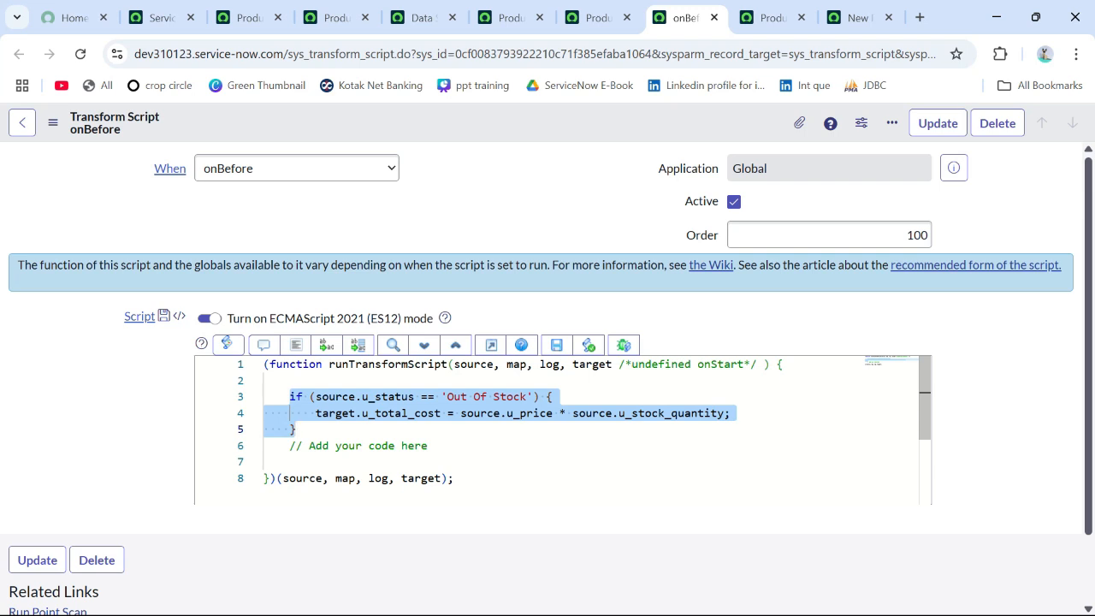
left_click(265, 462)
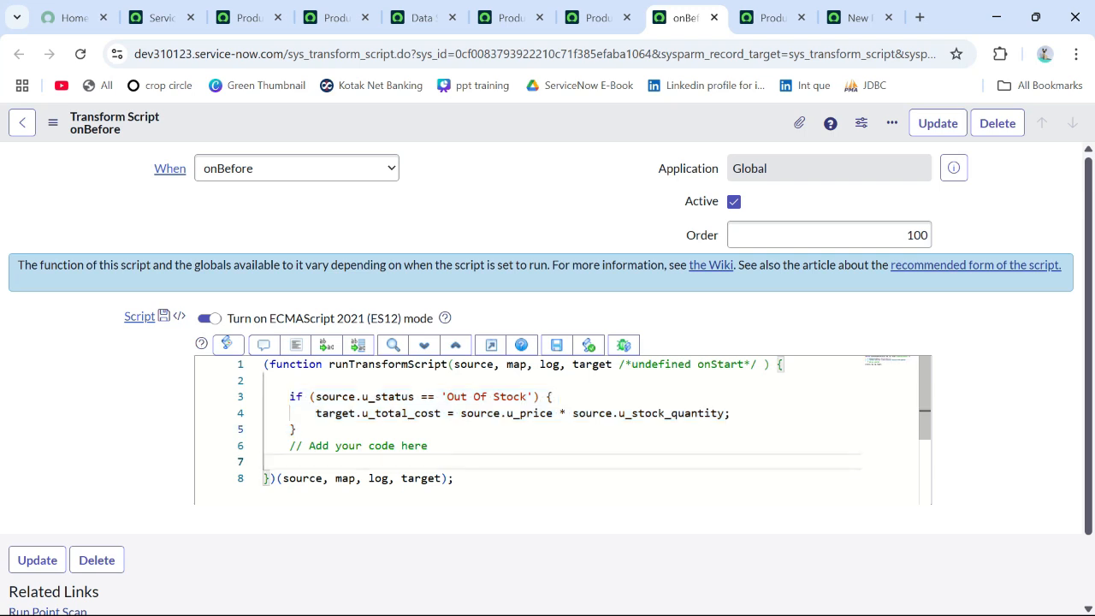
double_click(402, 413)
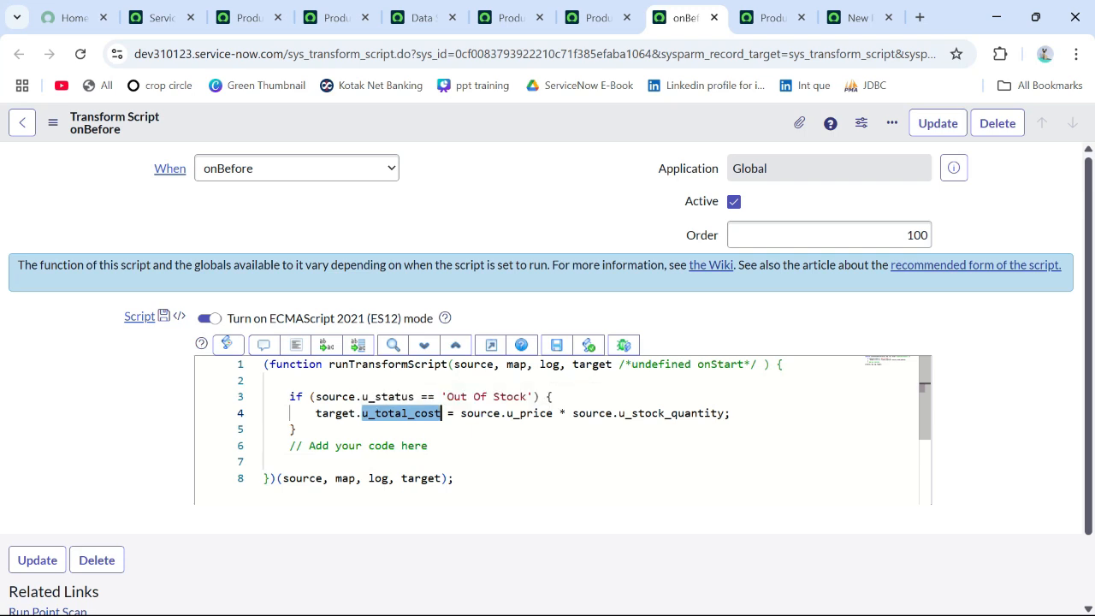
double_click(530, 413)
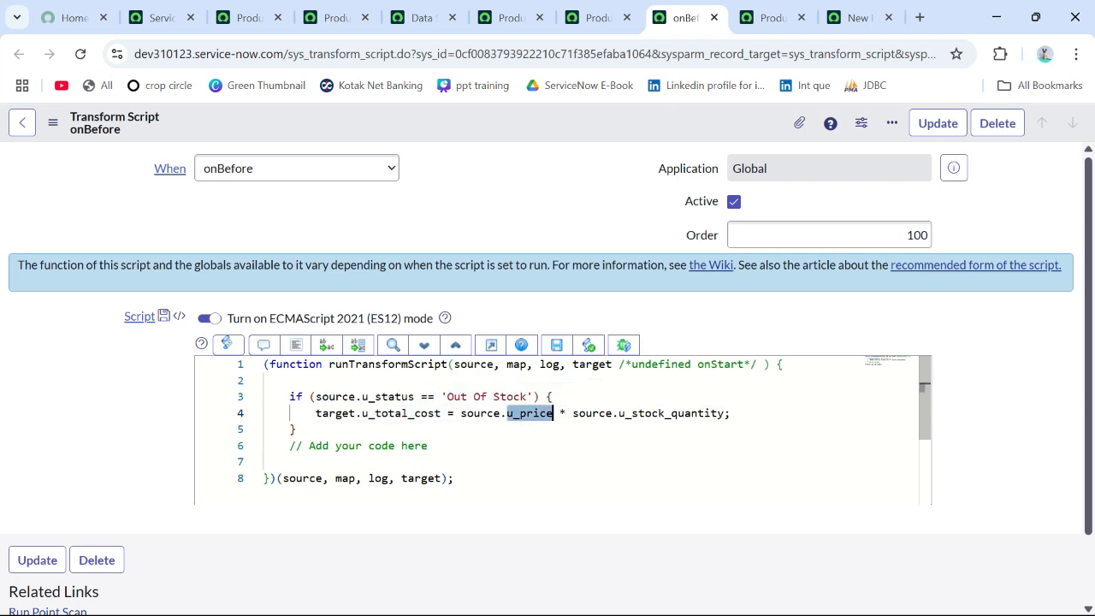
double_click(685, 413)
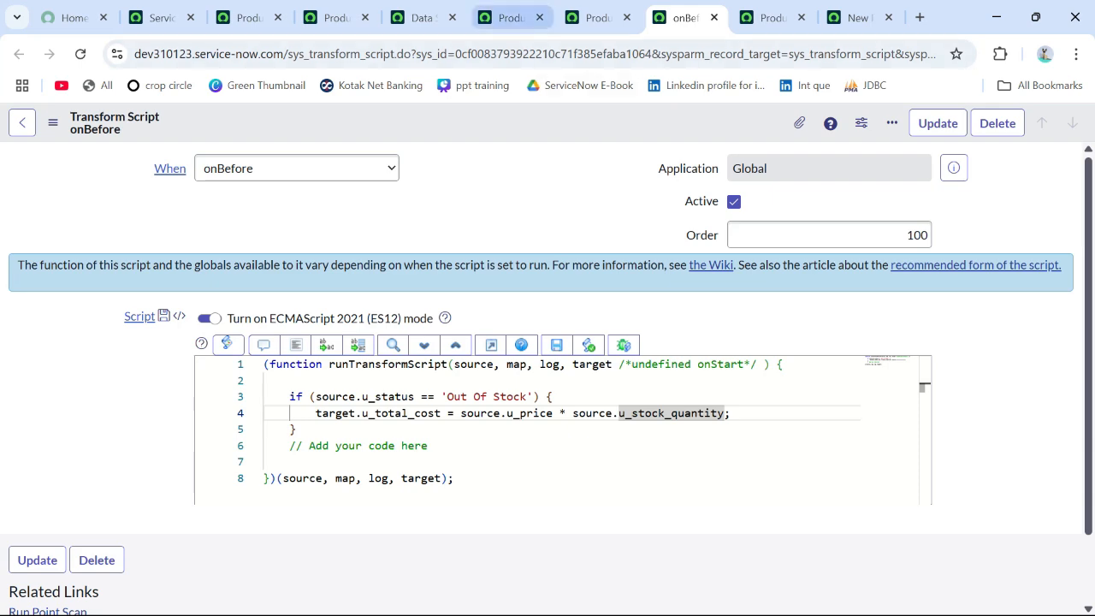
Step: Load all records from the ProductDS data source into the staging table and decline the browser's offer to save the password
left_click(510, 17)
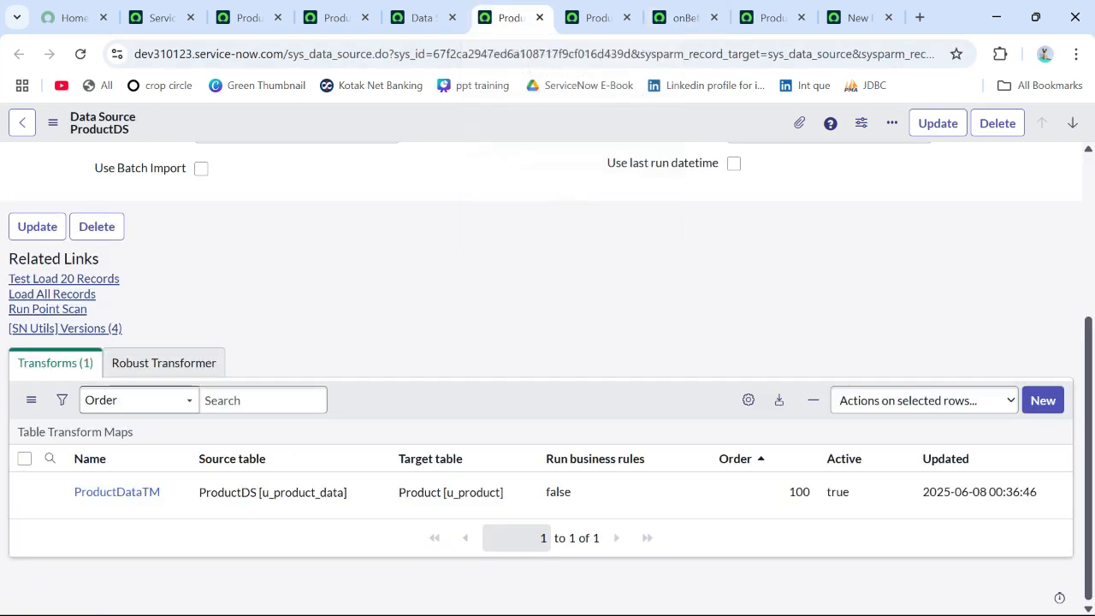
scroll(547, 376, "up", 3)
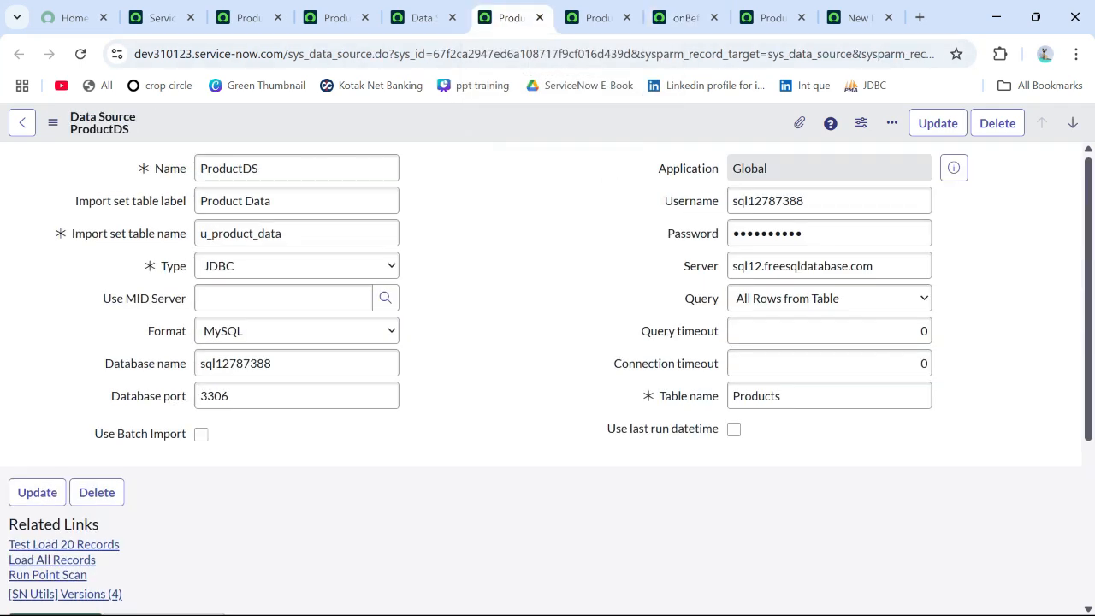
scroll(547, 376, "down", 2)
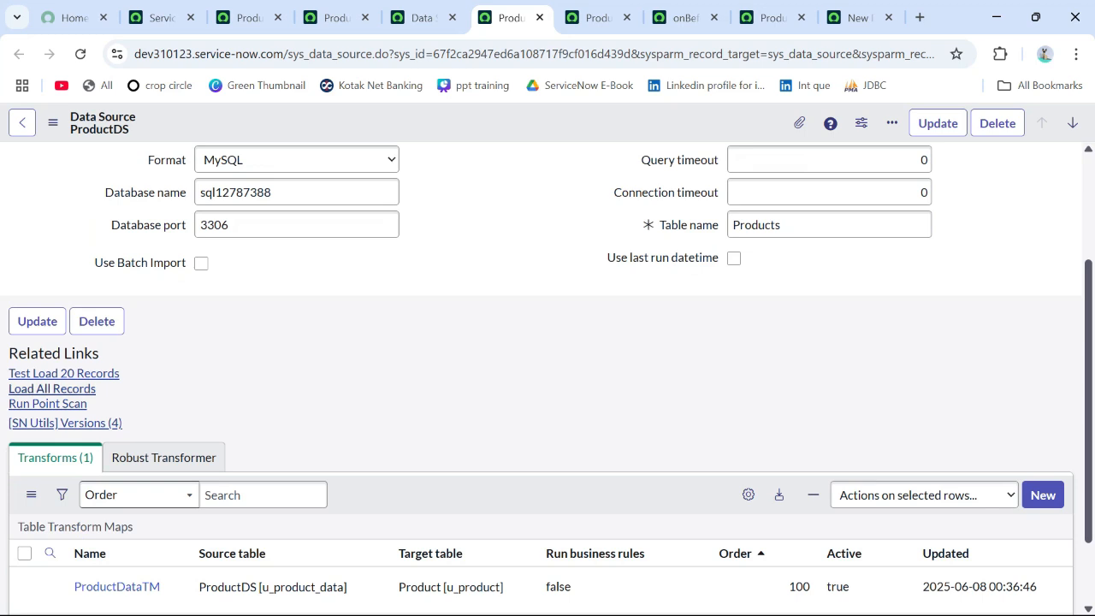
left_click(52, 389)
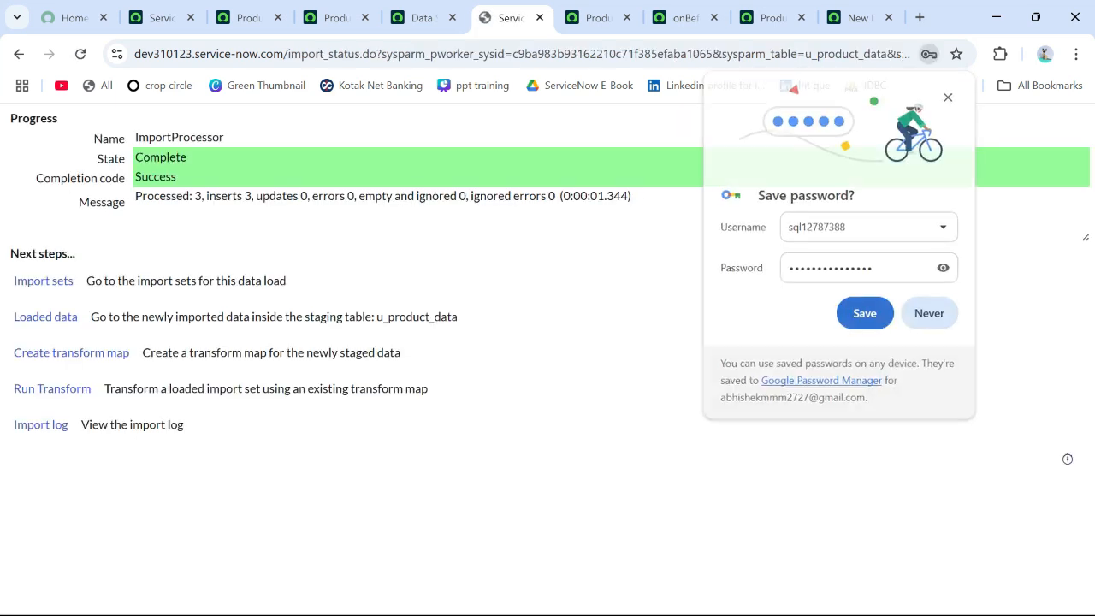
left_click(930, 314)
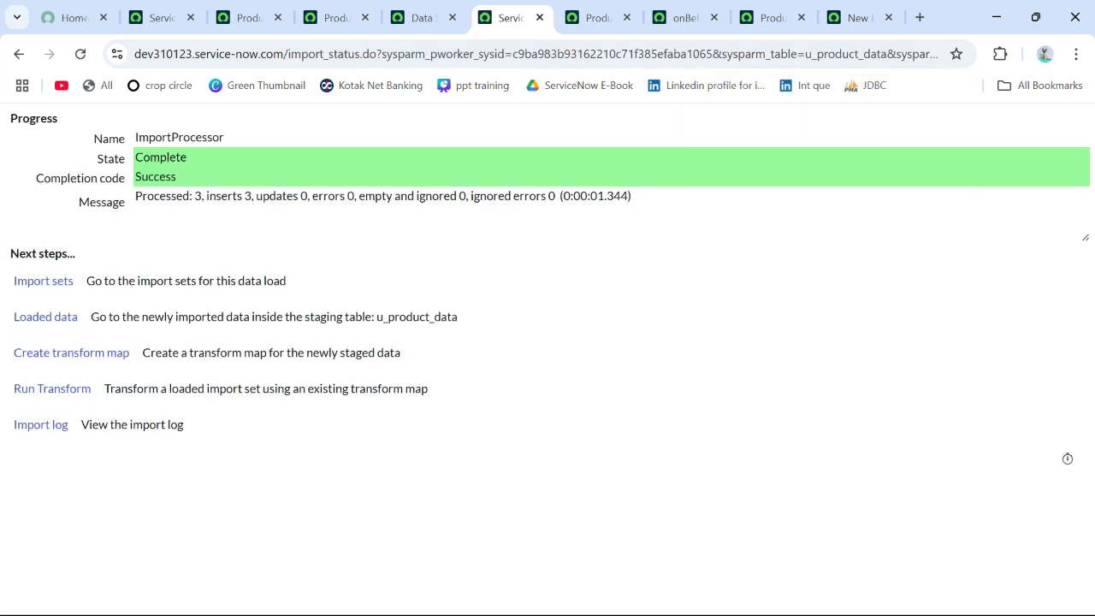
Step: Examine the import status message for the inserts, updates and errors of the ProductDS data load
left_click_drag(135, 196, 631, 196)
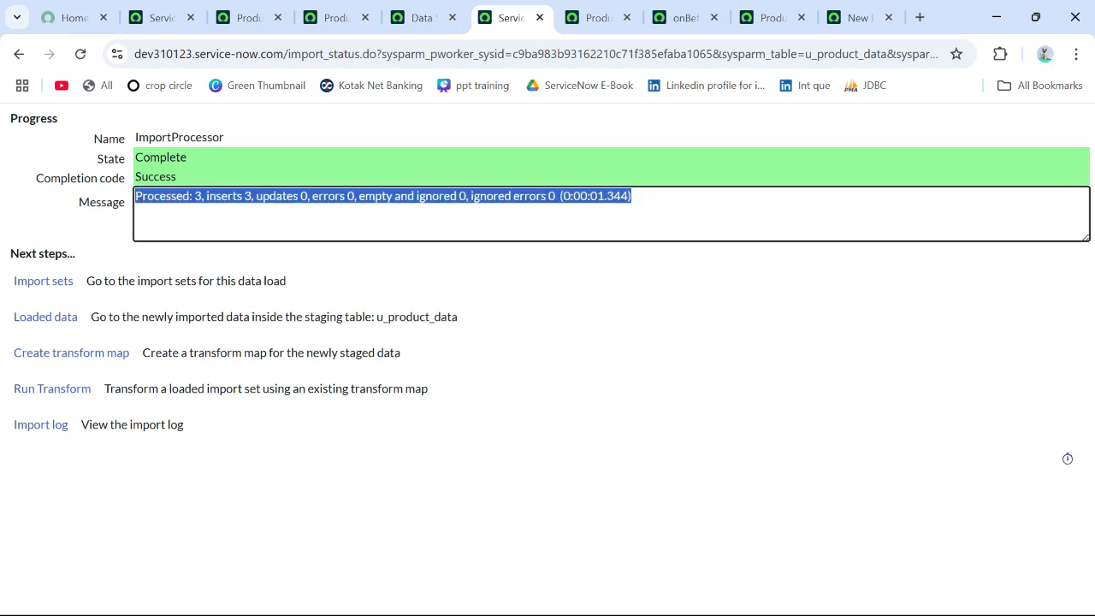
left_click(633, 308)
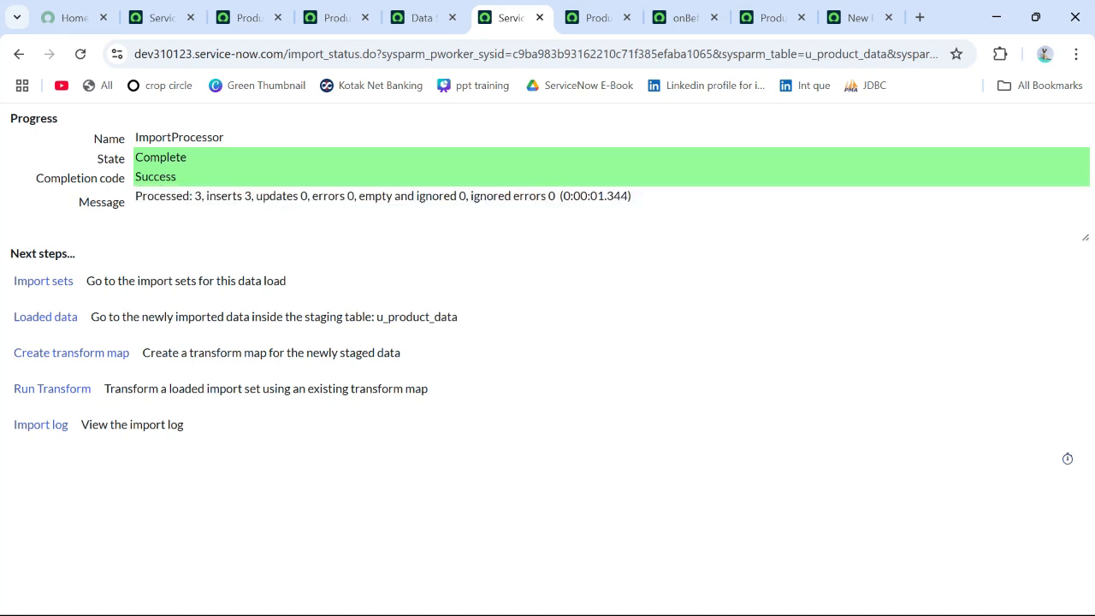
left_click_drag(135, 196, 631, 196)
left_click(633, 308)
Step: Reload the ProductDSs staging list and the Products list to compare their records after the data load
left_click(154, 17)
left_click(244, 17)
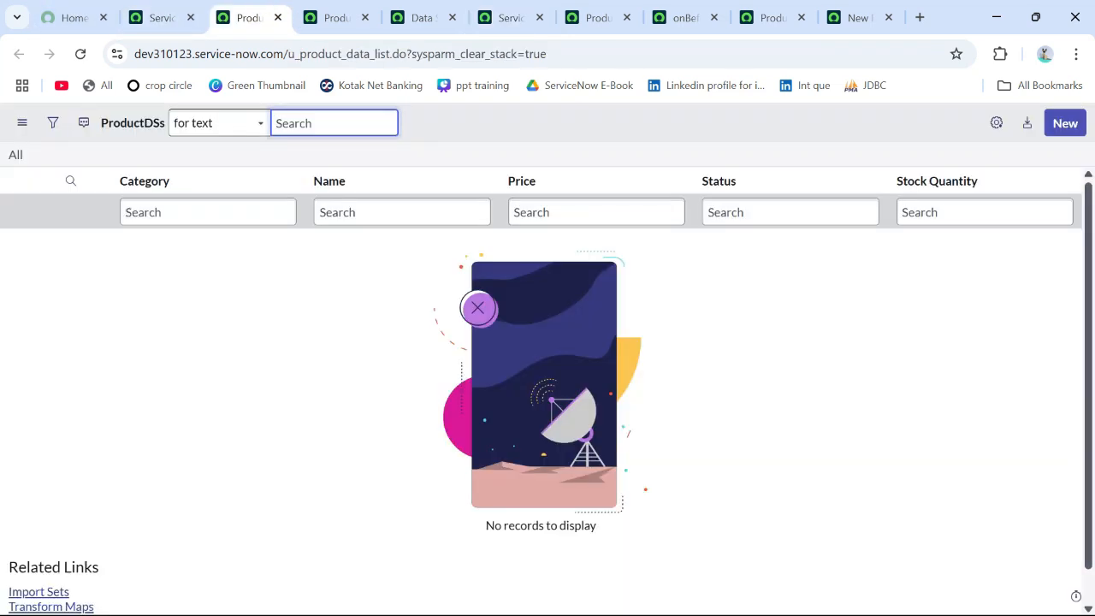
left_click(81, 54)
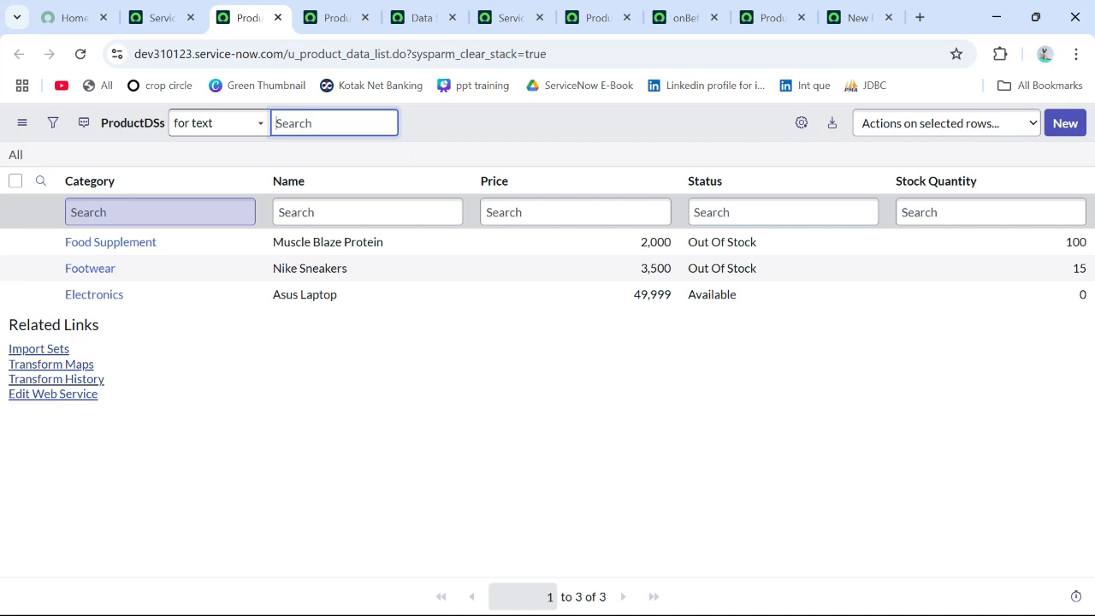
left_click(336, 17)
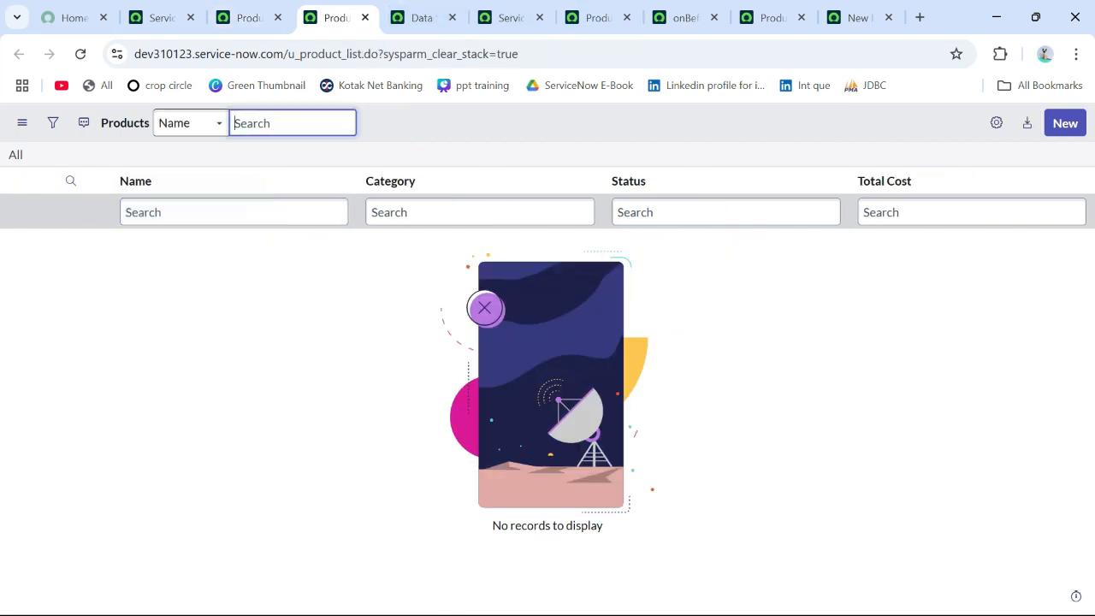
left_click(80, 53)
left_click(248, 17)
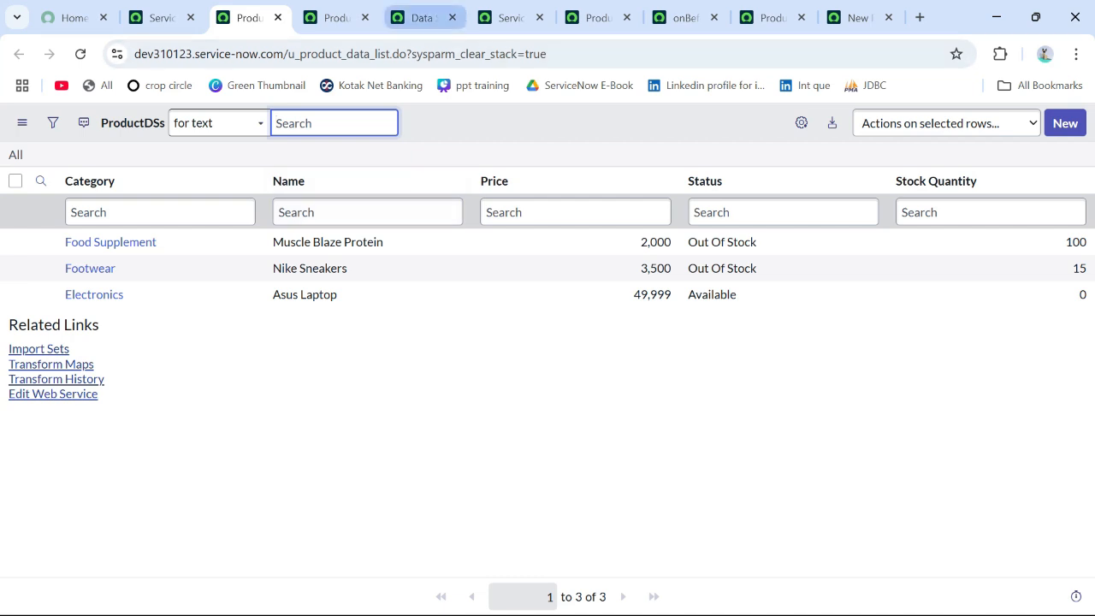
Step: Open the ProductDS data source in a separate tab and review it alongside the ProductDataTM transform map and the Products list
left_click(422, 17)
left_click(511, 17)
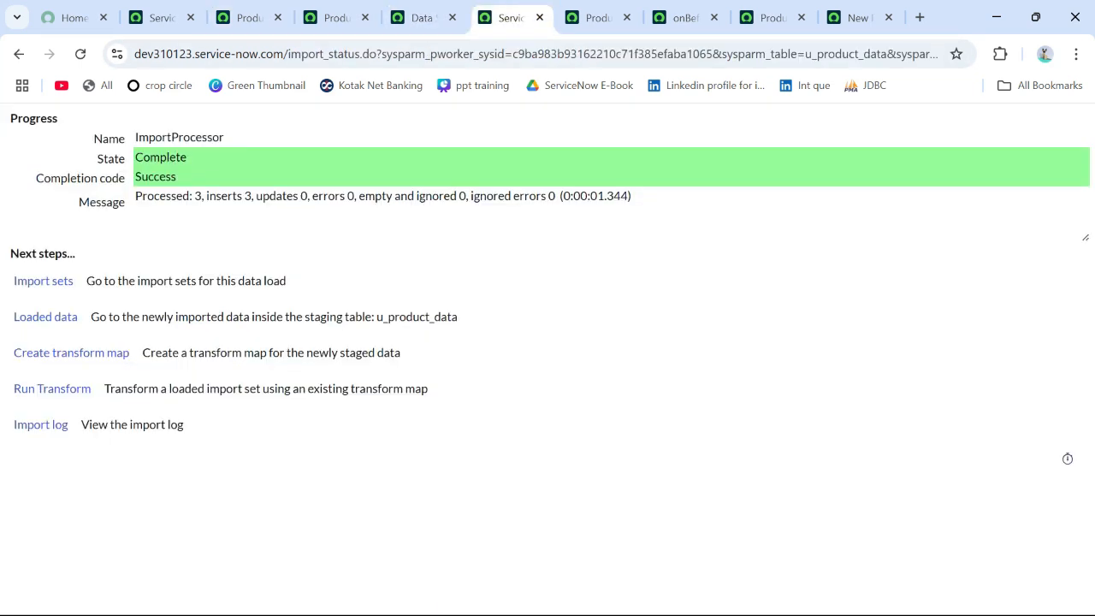
left_click(421, 17)
middle_click(93, 242)
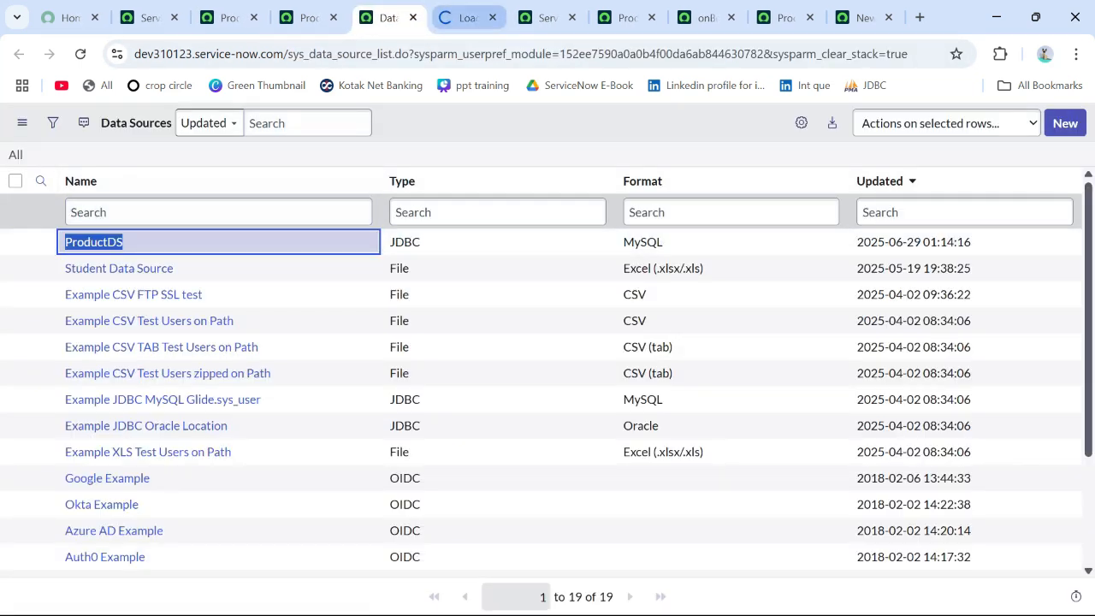
left_click(469, 17)
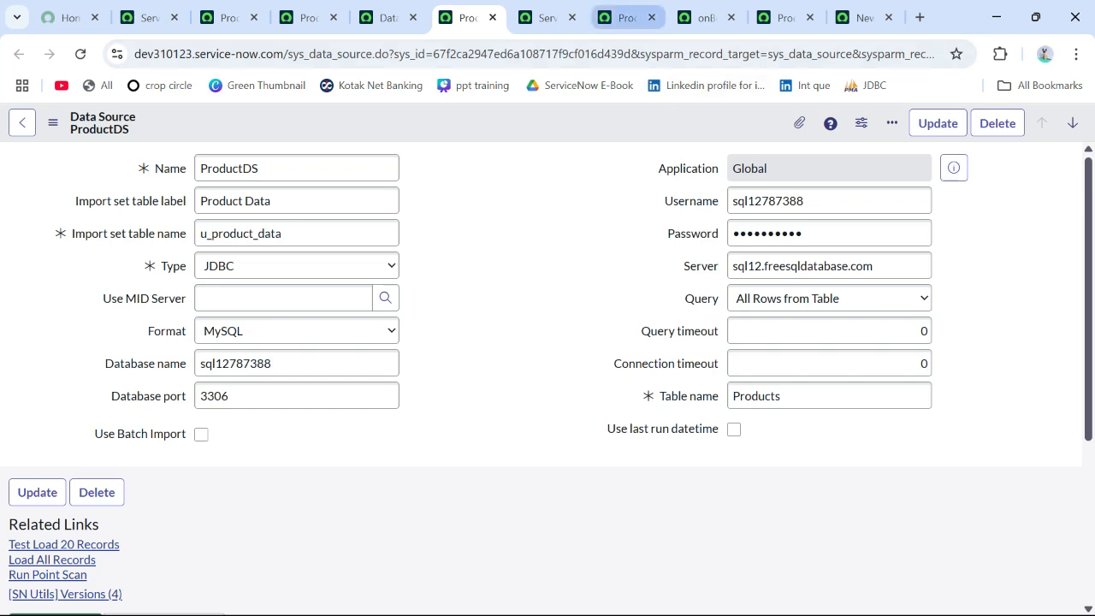
left_click(624, 17)
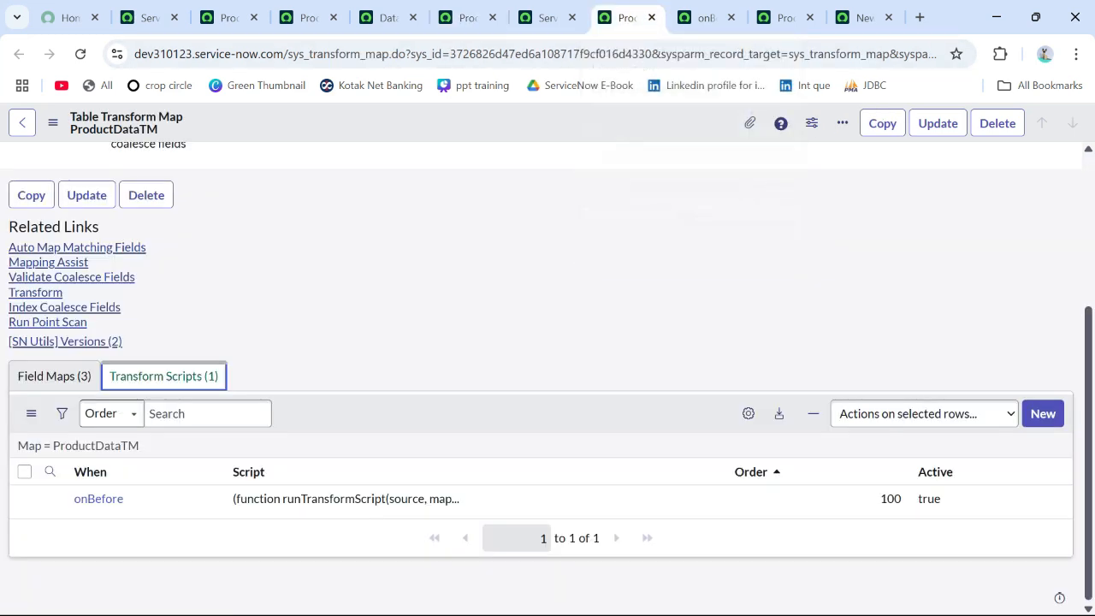
left_click(462, 17)
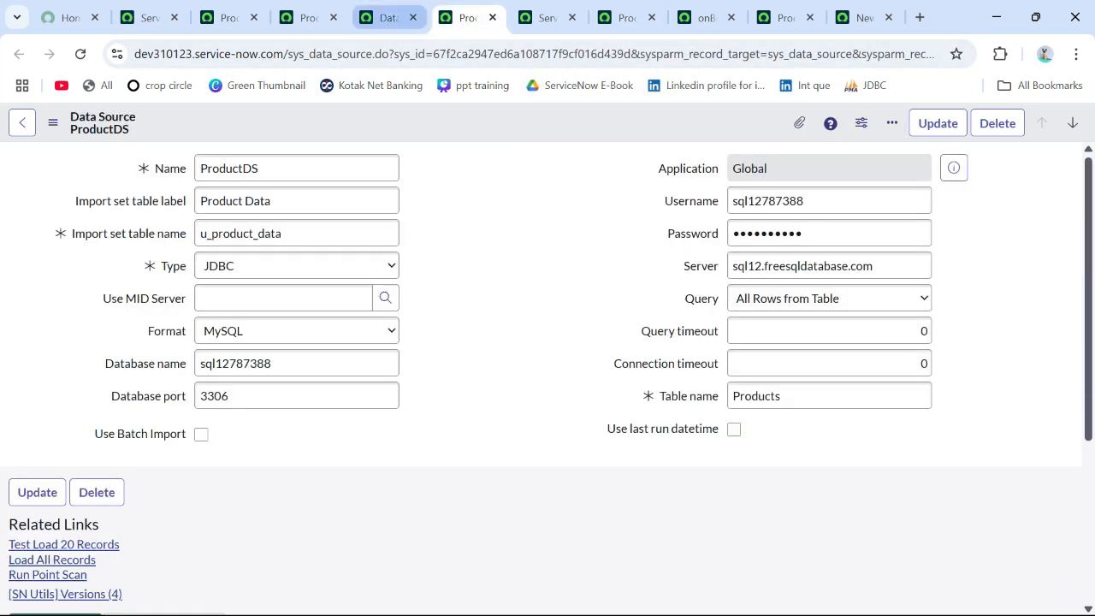
left_click(387, 17)
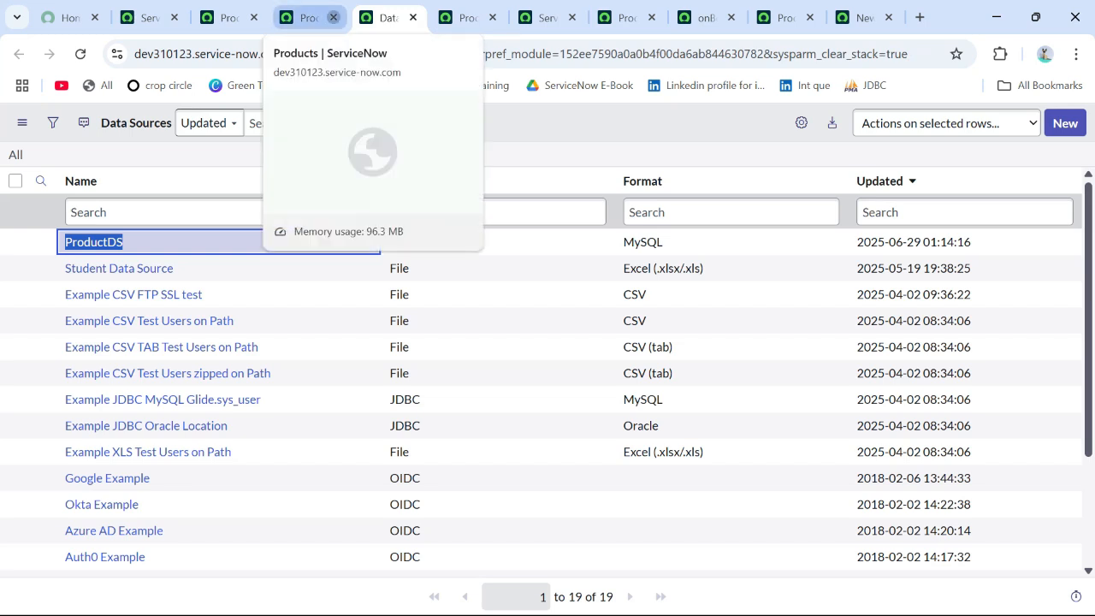
left_click(308, 17)
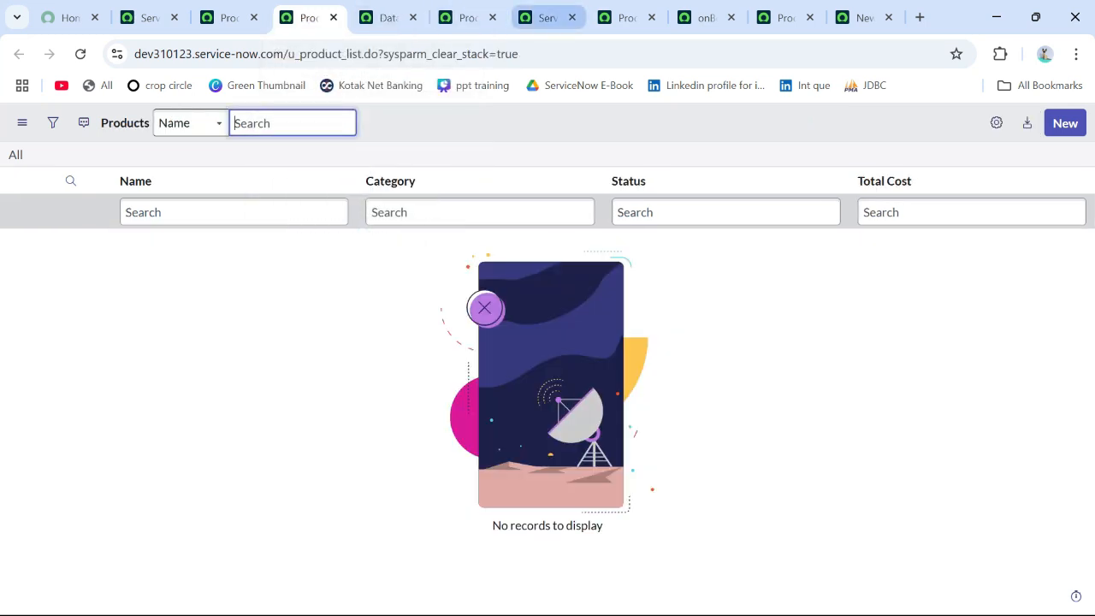
Step: Run the ProductDataTM transform map on import set ISET0010029 from the import status page
left_click(544, 17)
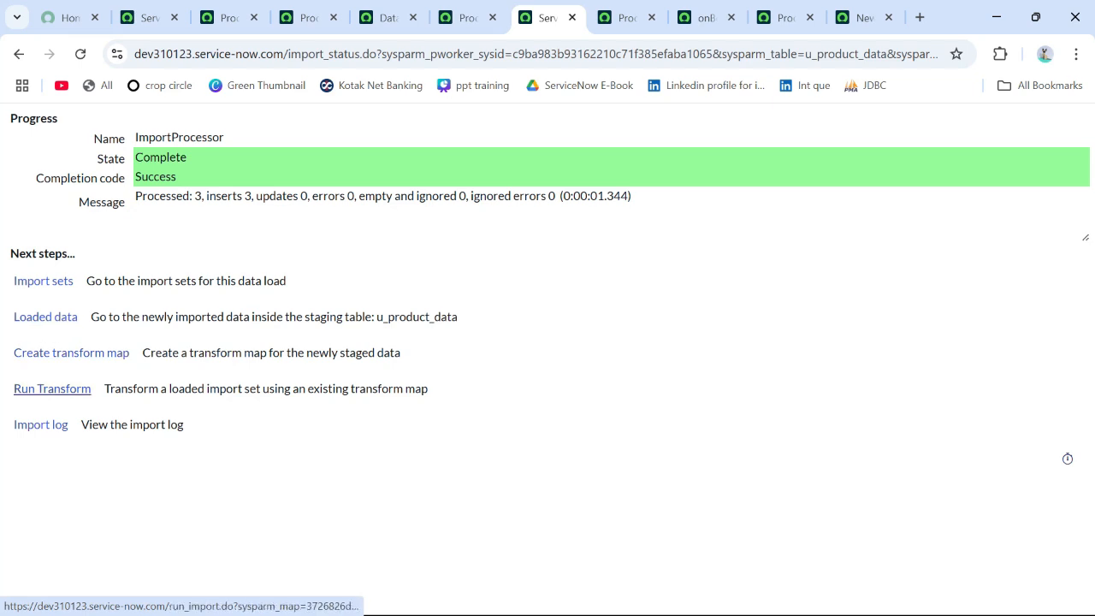
left_click(51, 389, "ctrl")
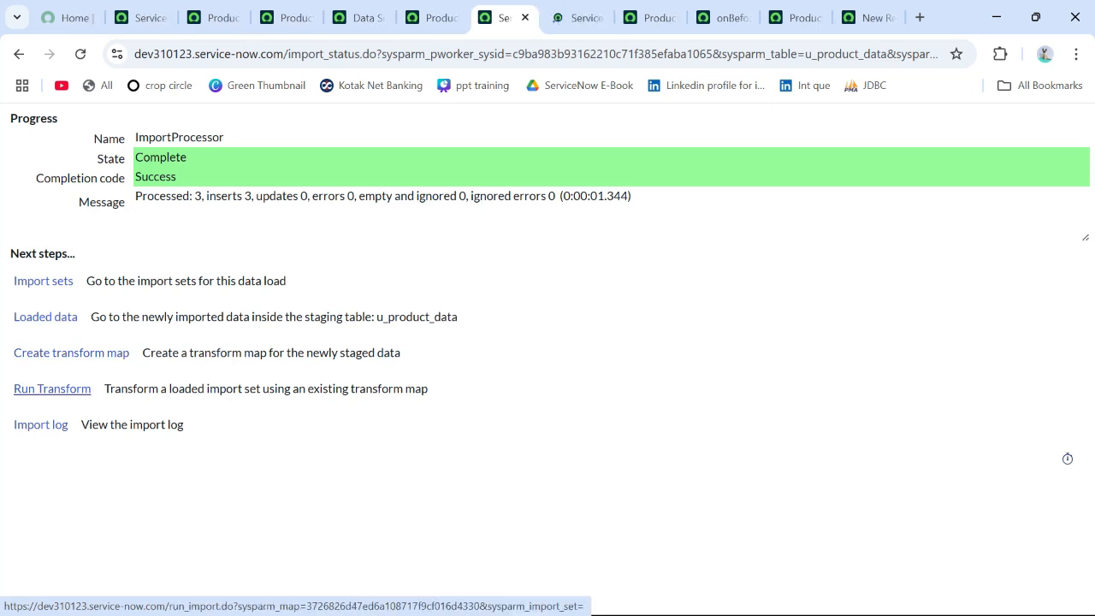
key("ctrl+Tab")
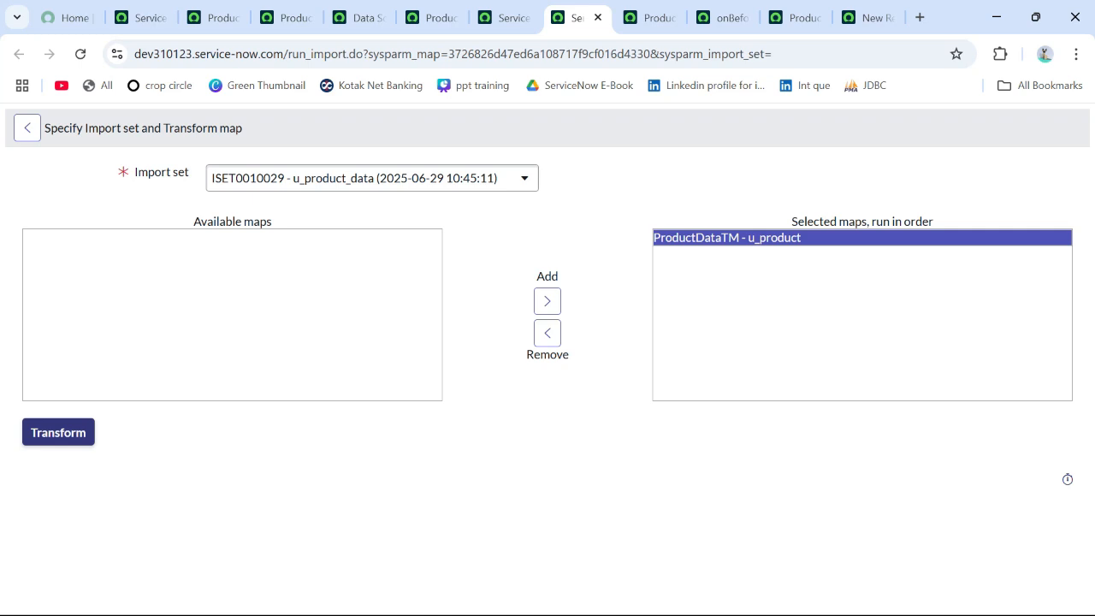
left_click(58, 432)
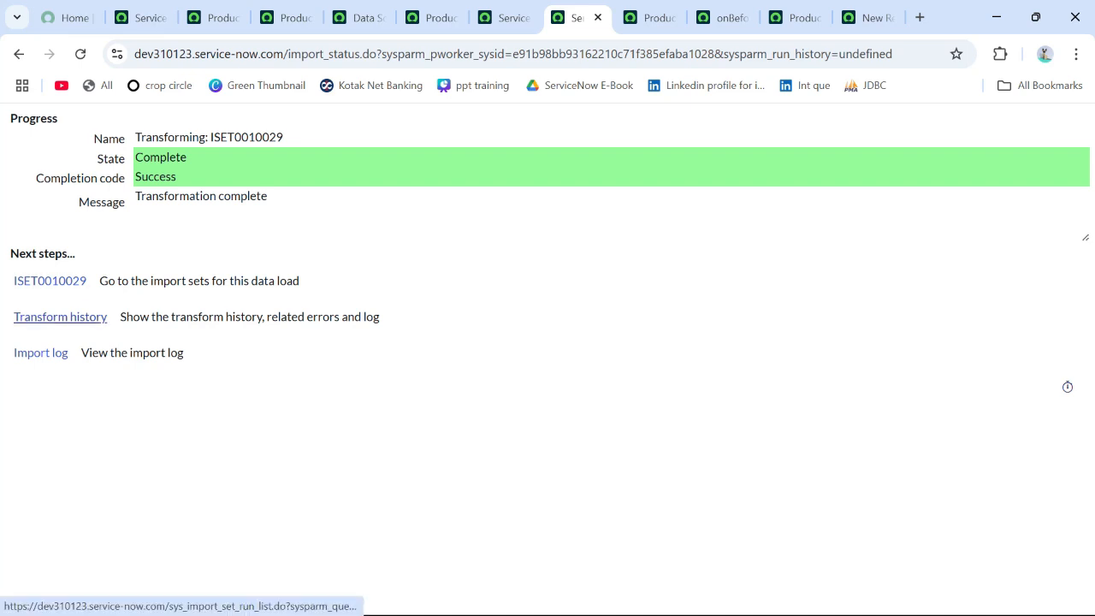
Step: Open the transform history for ISET0010029 in a separate tab and check its Total and Inserts values
middle_click(60, 317)
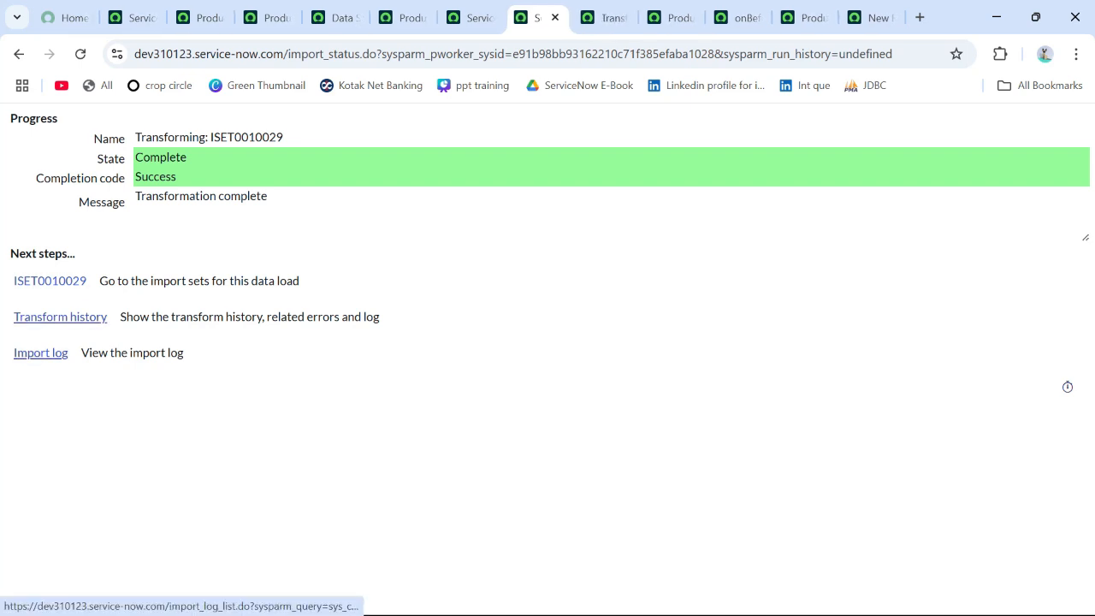
left_click(607, 18)
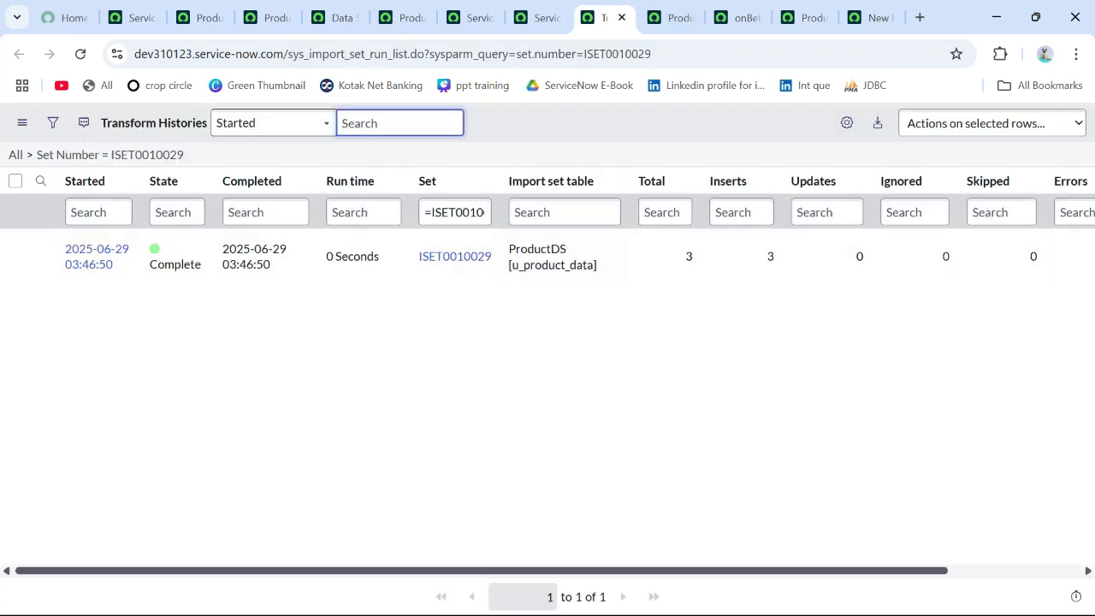
left_click_drag(683, 256, 695, 257)
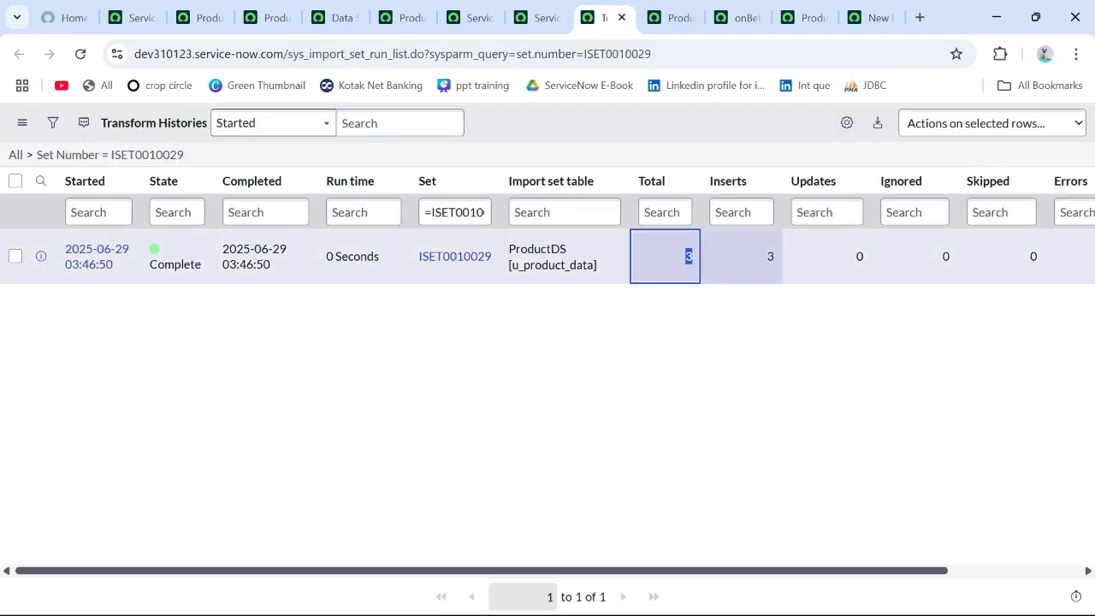
left_click_drag(765, 256, 778, 258)
left_click(727, 368)
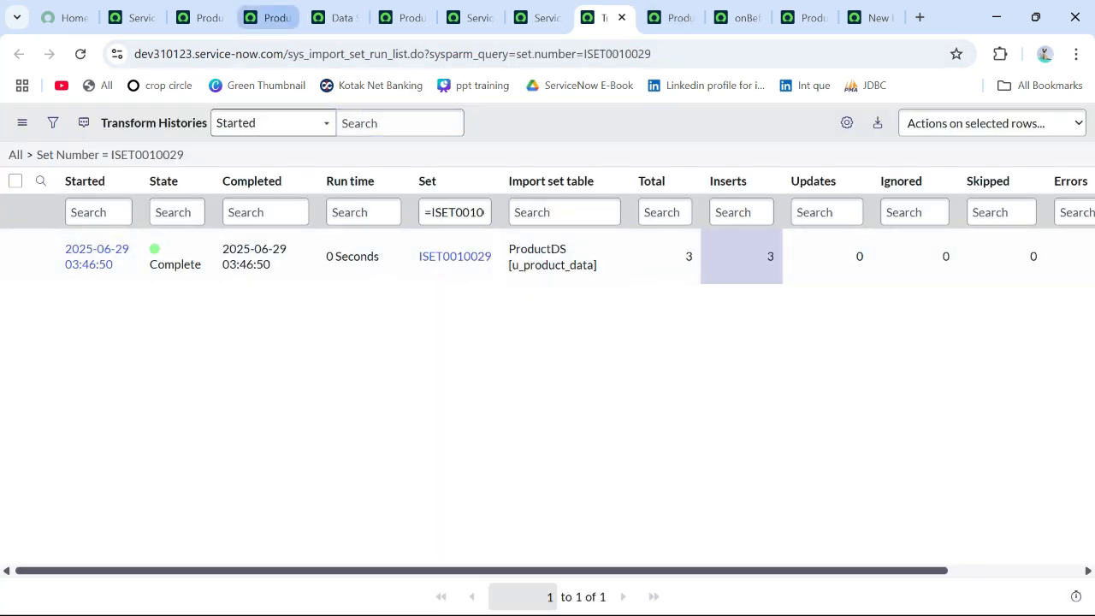
Step: Move the Products list into its own browser window and reload it to show the transformed records
left_click(269, 17)
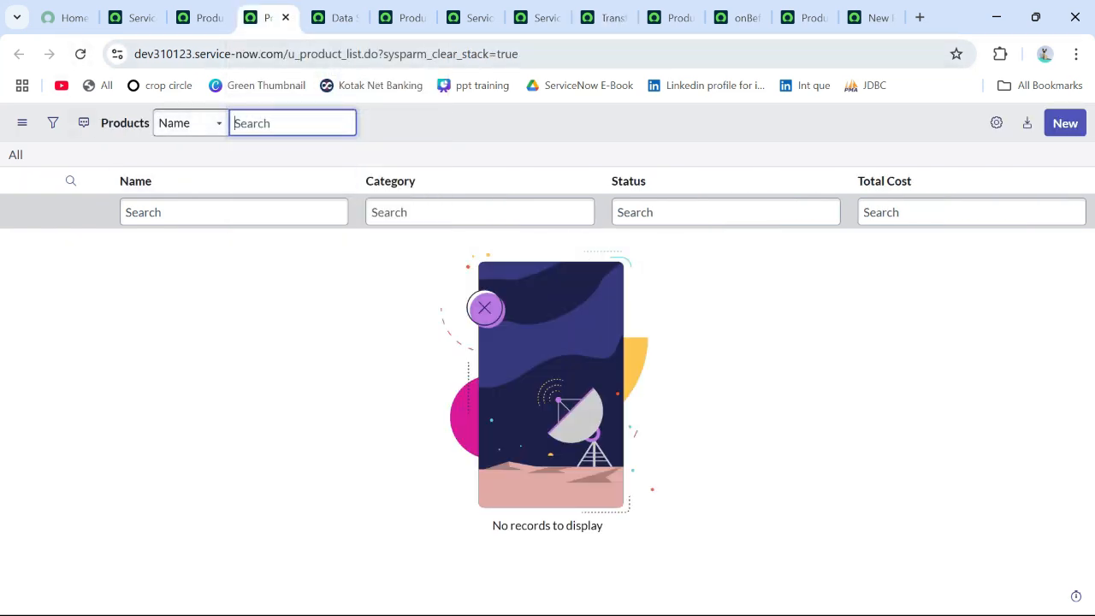
left_click_drag(269, 17, 391, 106)
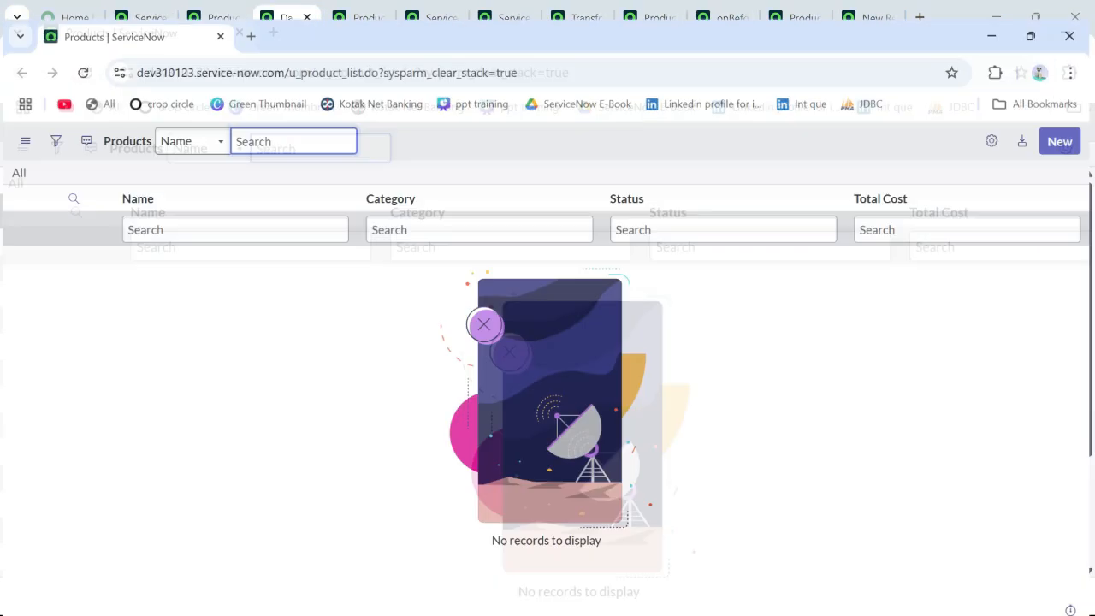
left_click(81, 54)
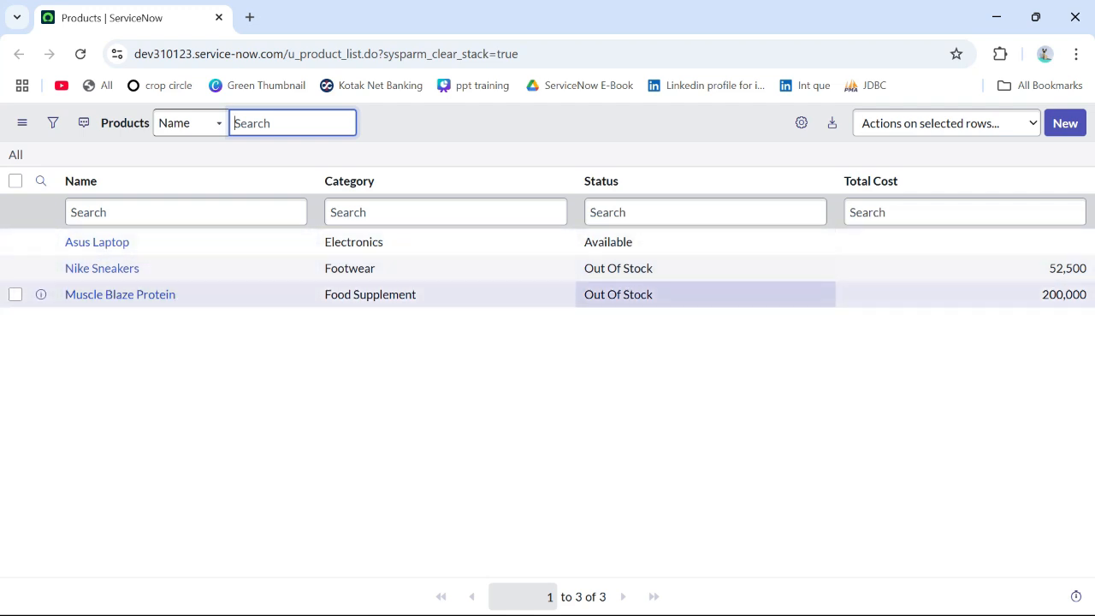
Step: Examine the Total Cost of Muscle Blaze Protein and the Status of Nike Sneakers in the Products list
left_click_drag(1041, 295, 1089, 295)
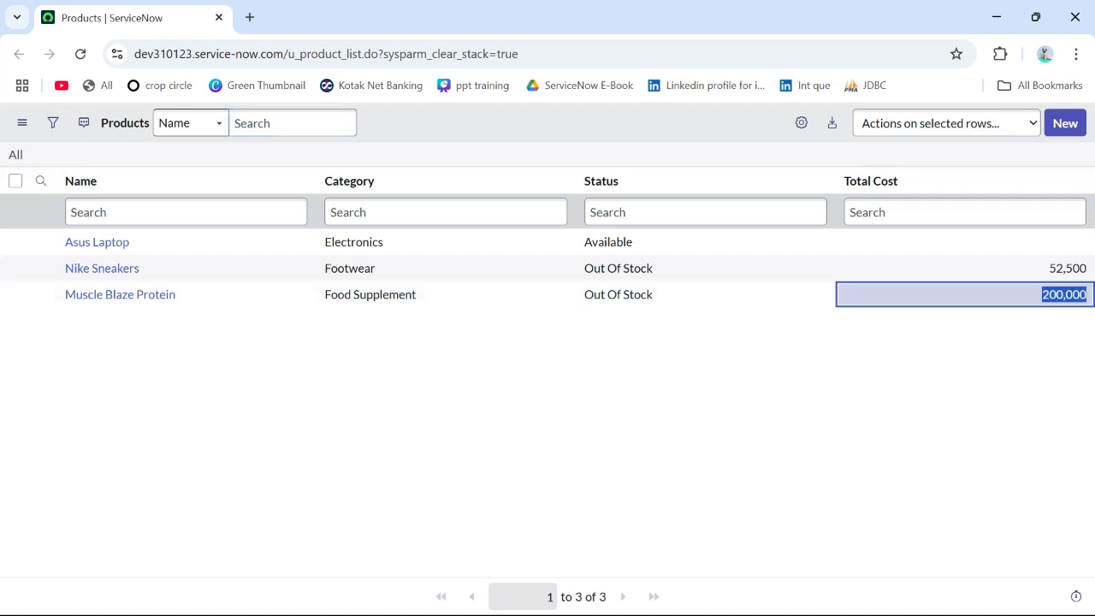
left_click(864, 372)
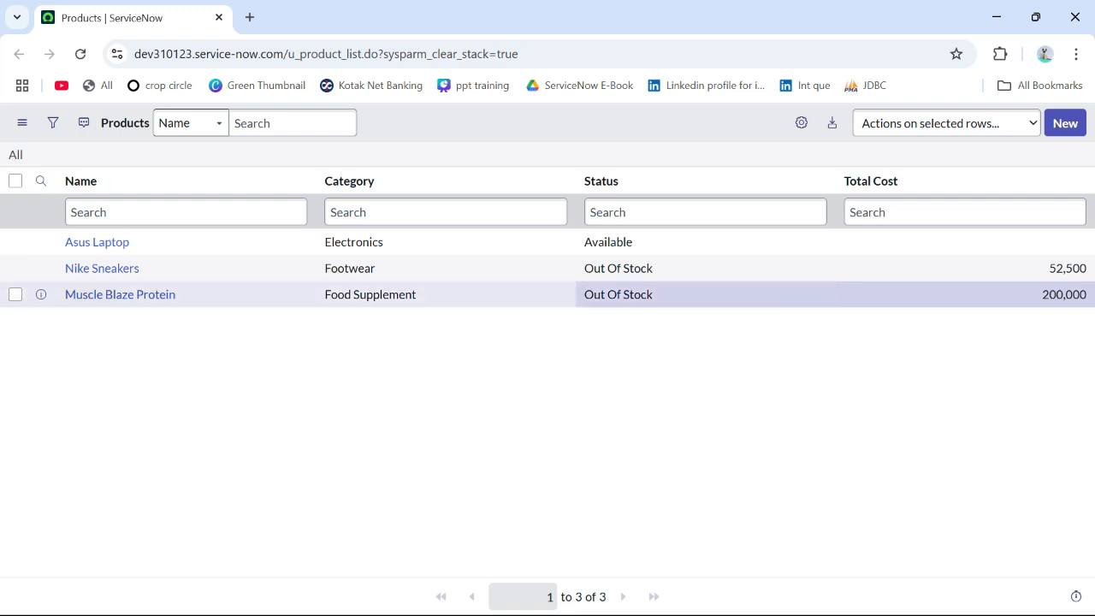
left_click_drag(585, 269, 655, 268)
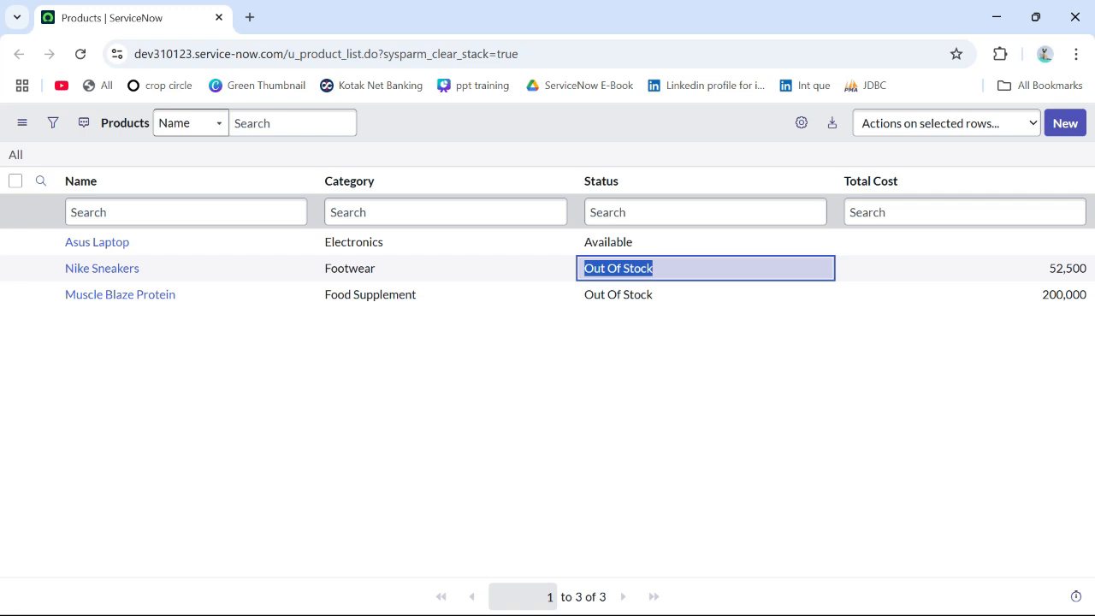
Step: Switch from the Products list to another open window
key("alt+Tab")
key("alt+Tab")
key("alt+Tab")
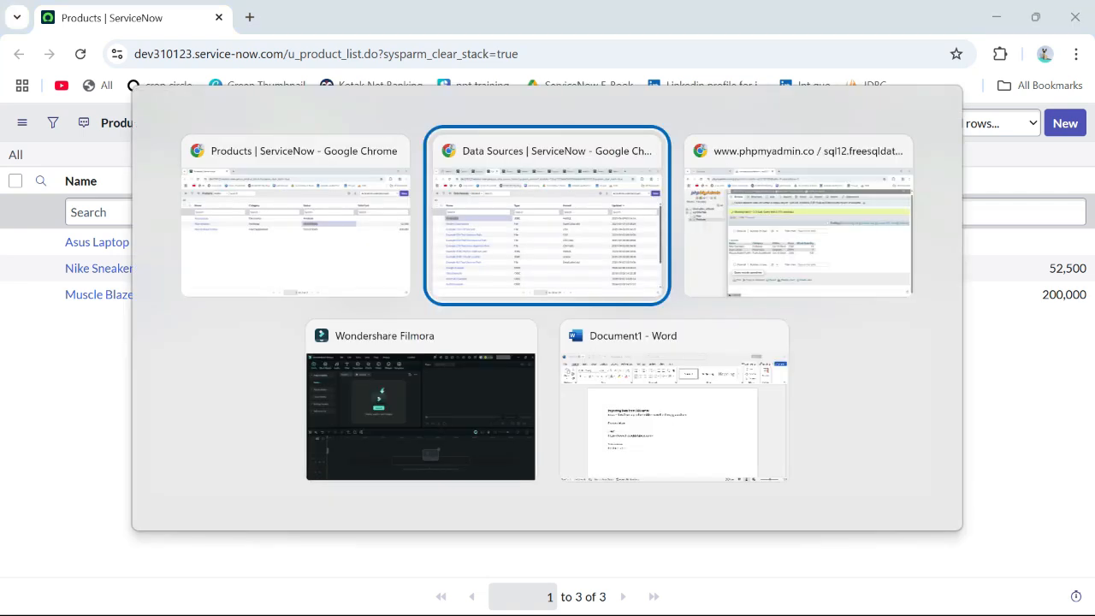